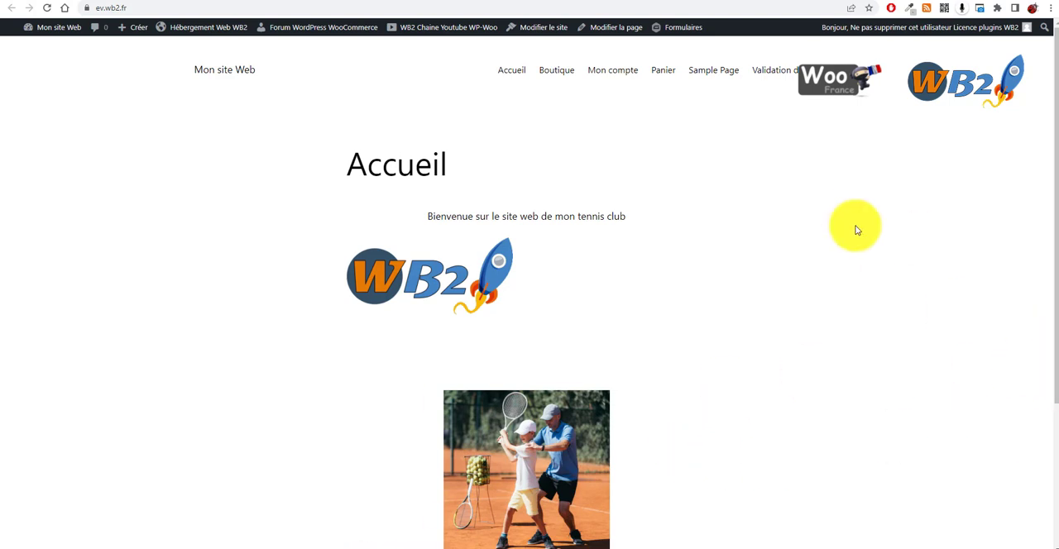
Step: Look over the public Accueil page of the tennis club site, from its heading down to the captioned photo
scroll(569, 223, down, 3)
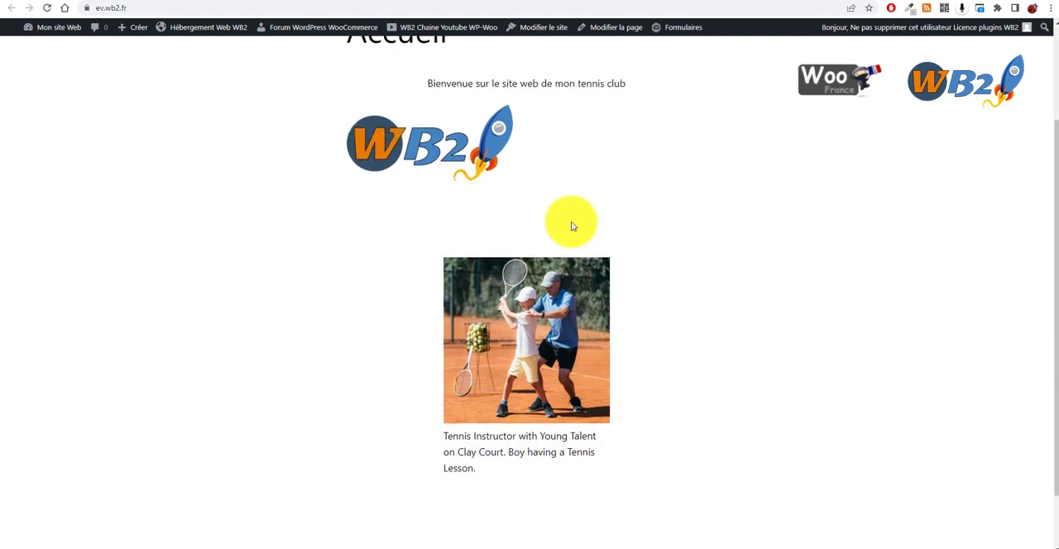
scroll(557, 292, up, 3)
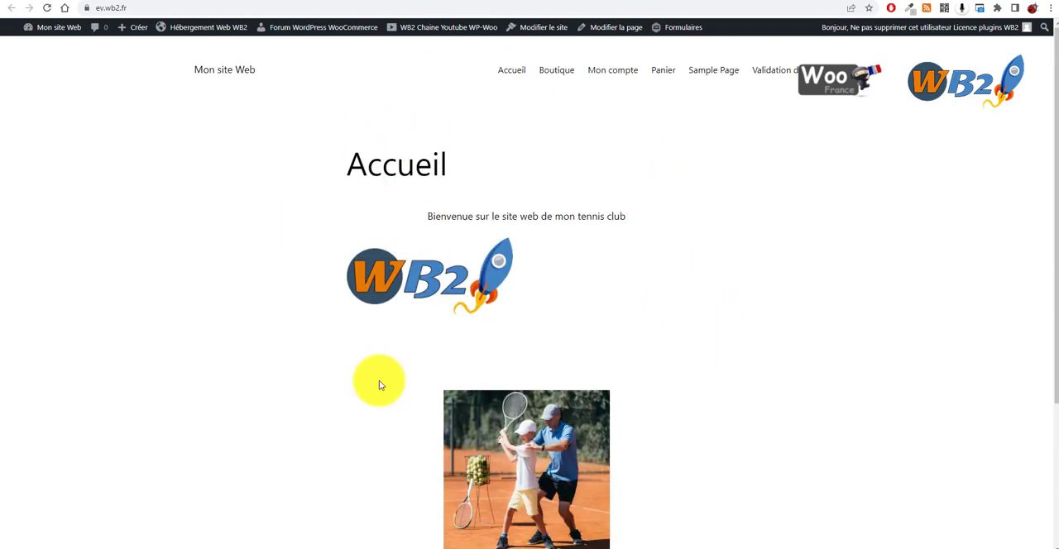
scroll(461, 253, down, 2)
scroll(461, 253, up, 2)
Step: Check the Accueil page content in the WordPress page editor and update the page
click(486, 1)
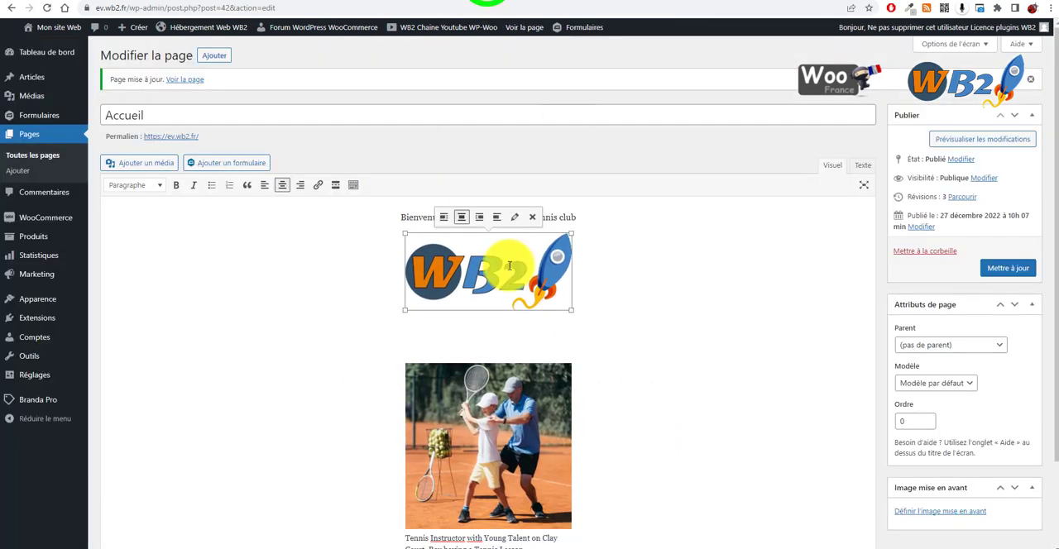
scroll(340, 336, down, 2)
click(360, 306)
scroll(534, 201, up, 1)
scroll(534, 201, up, 1)
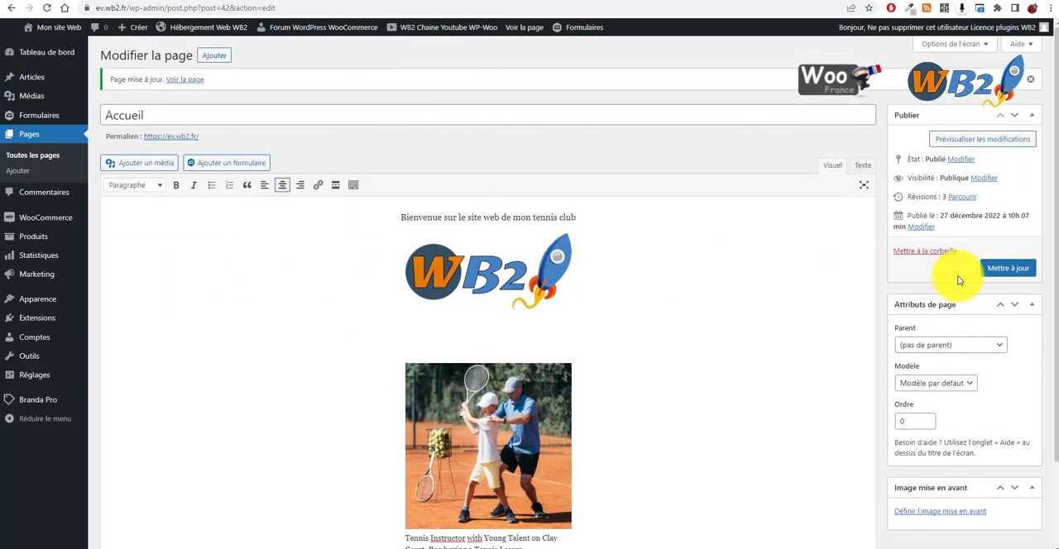
click(1011, 273)
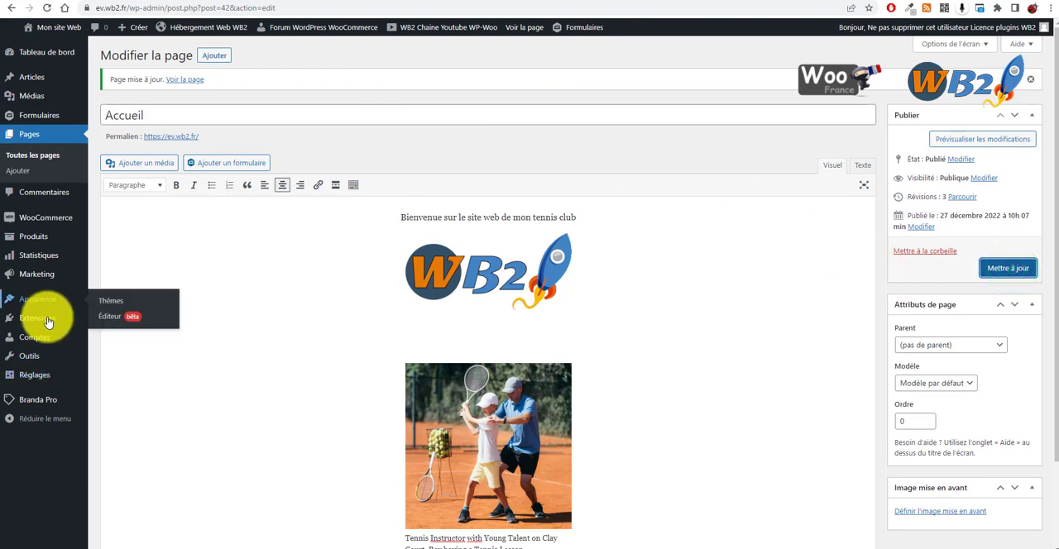
Step: Bulk-activate the Oxygen, Oxygen Elements for WooCommerce and Oxygen Gutenberg Integration plugins from the installed extensions list
mouse_move(66, 318)
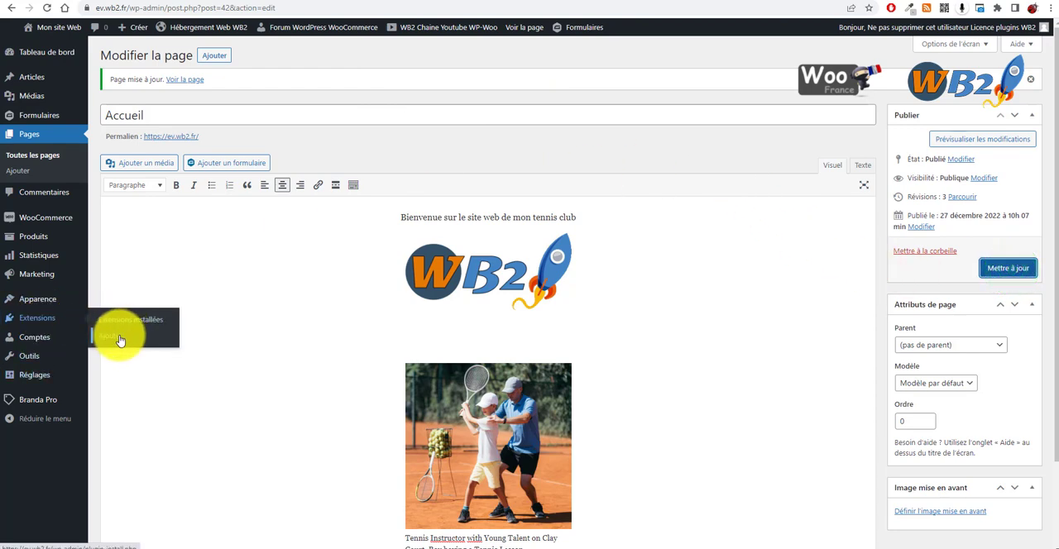
click(116, 322)
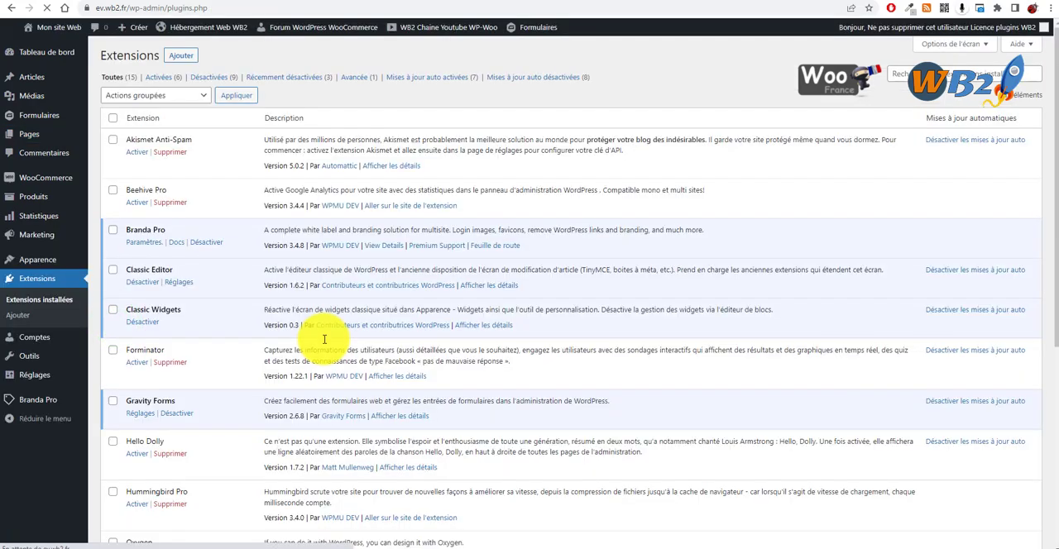
scroll(286, 323, down, 5)
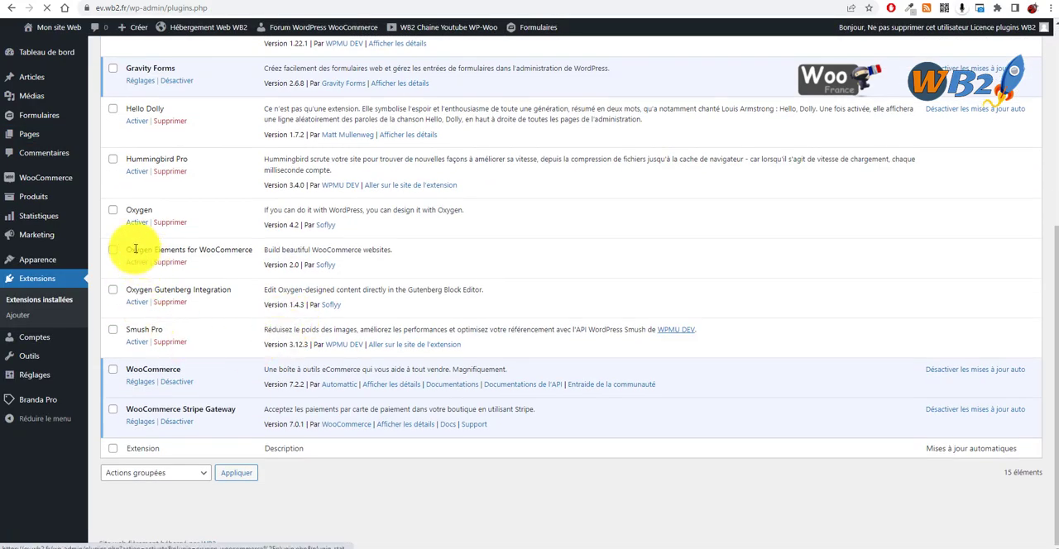
click(113, 210)
click(113, 250)
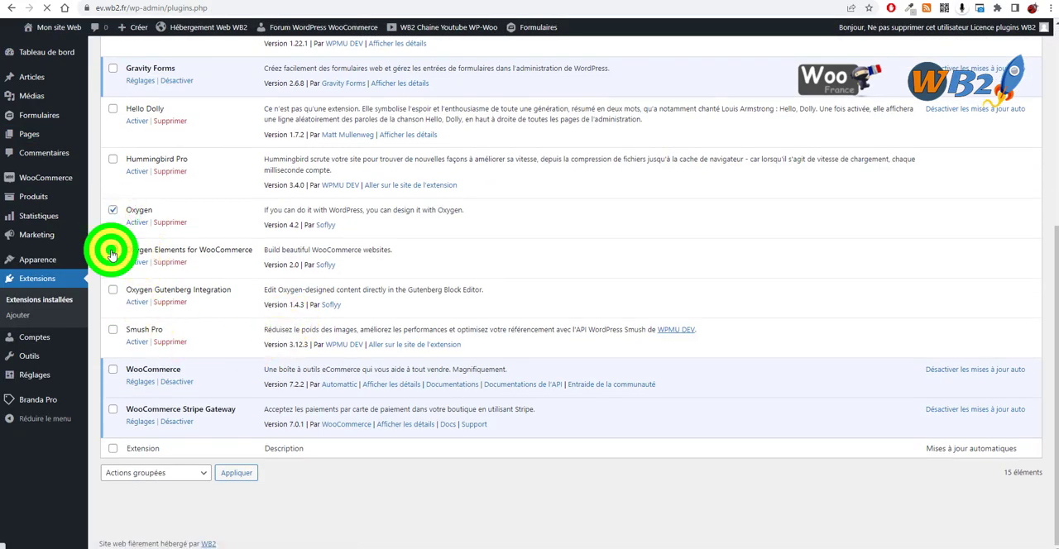
click(113, 289)
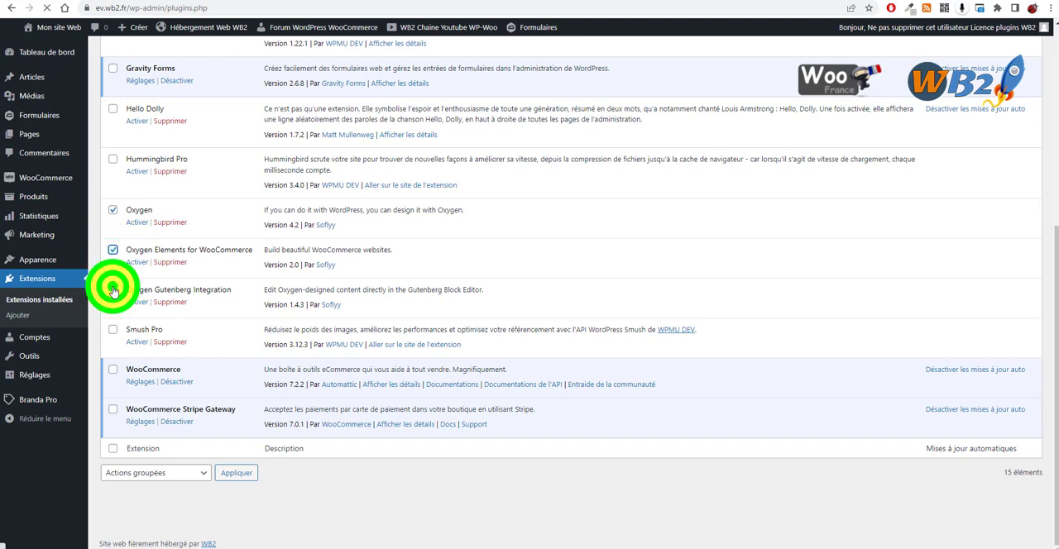
click(201, 474)
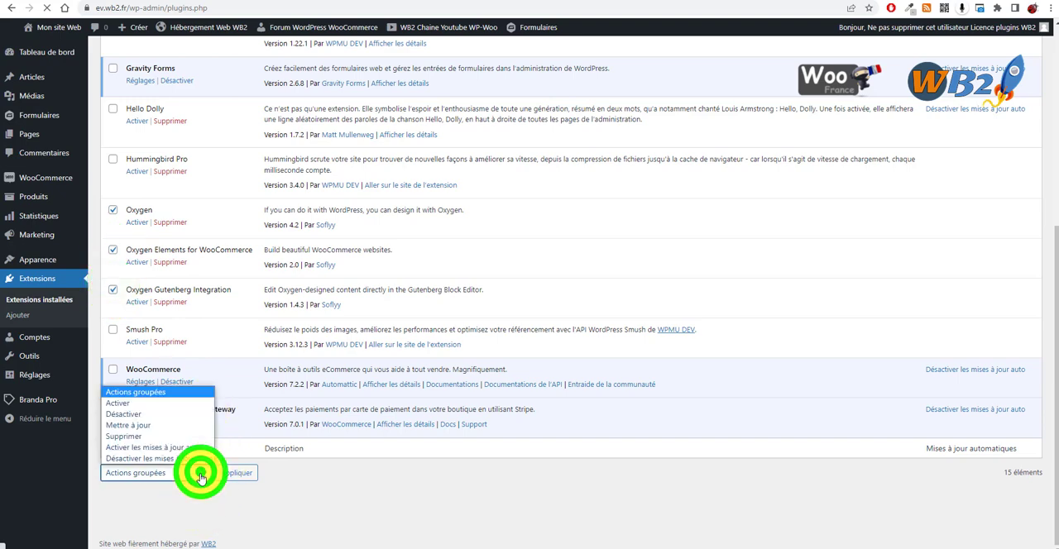
click(171, 403)
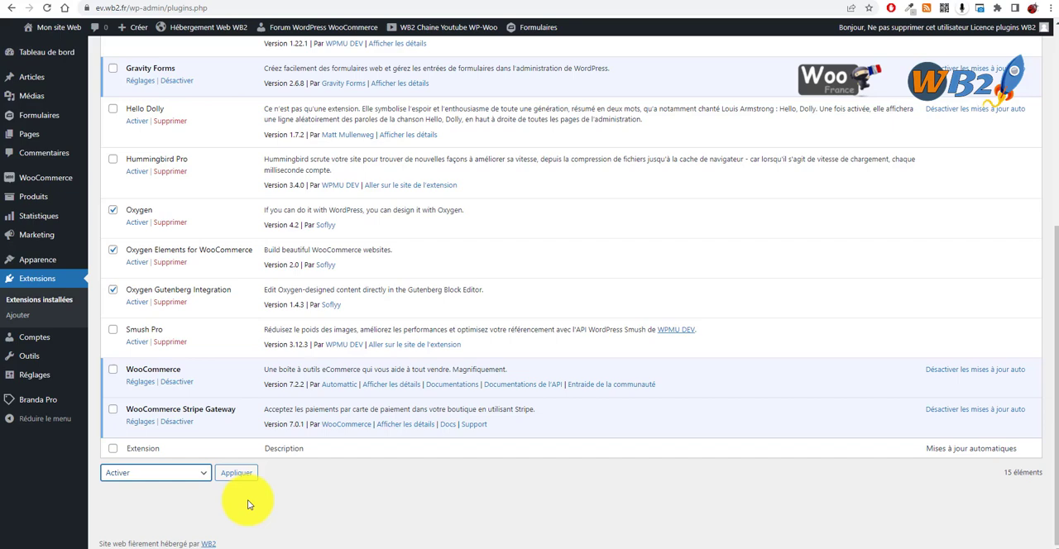
click(239, 475)
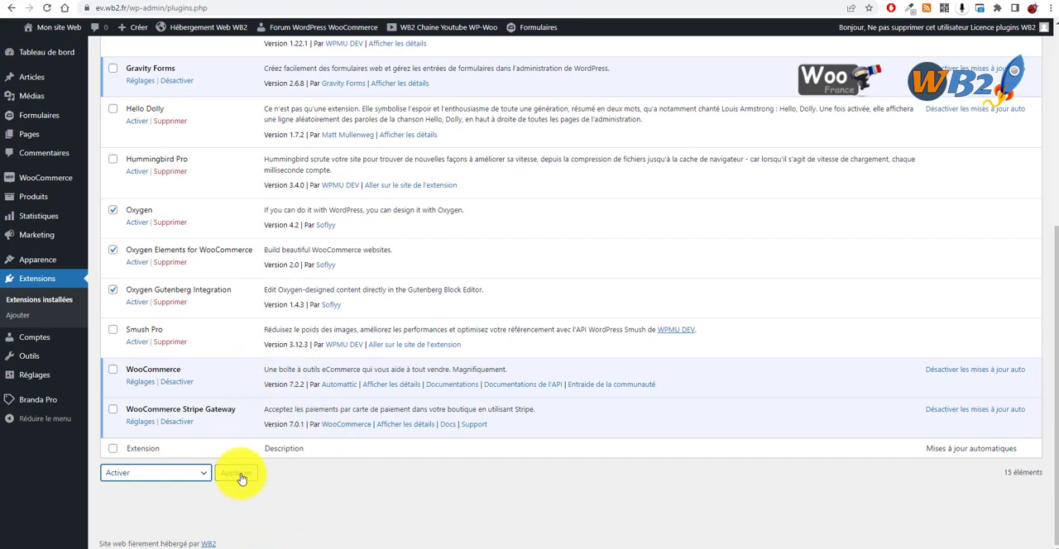
click(240, 473)
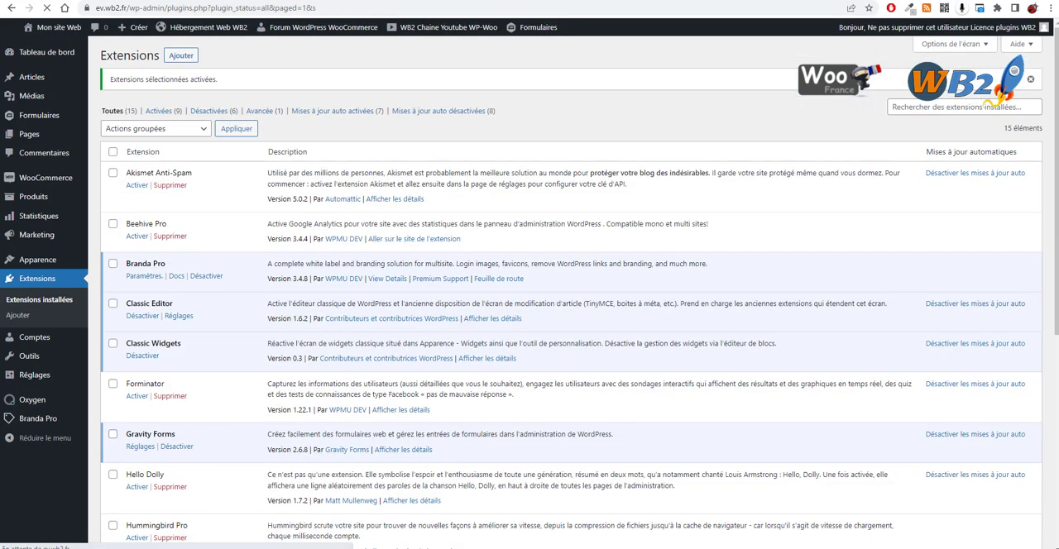
Step: Reload the public home page and examine how its whole layout renders with Oxygen active
click(324, 0)
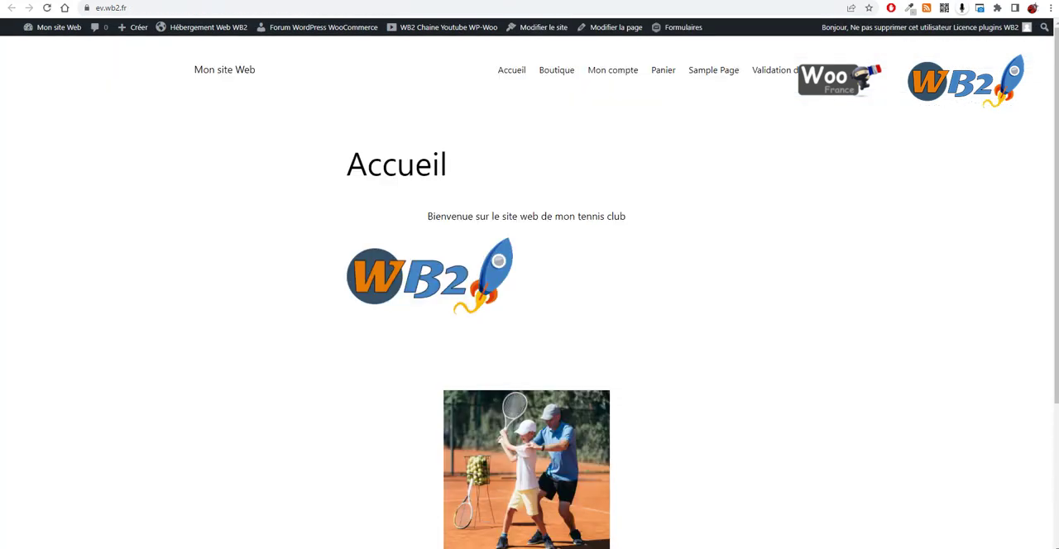
click(47, 10)
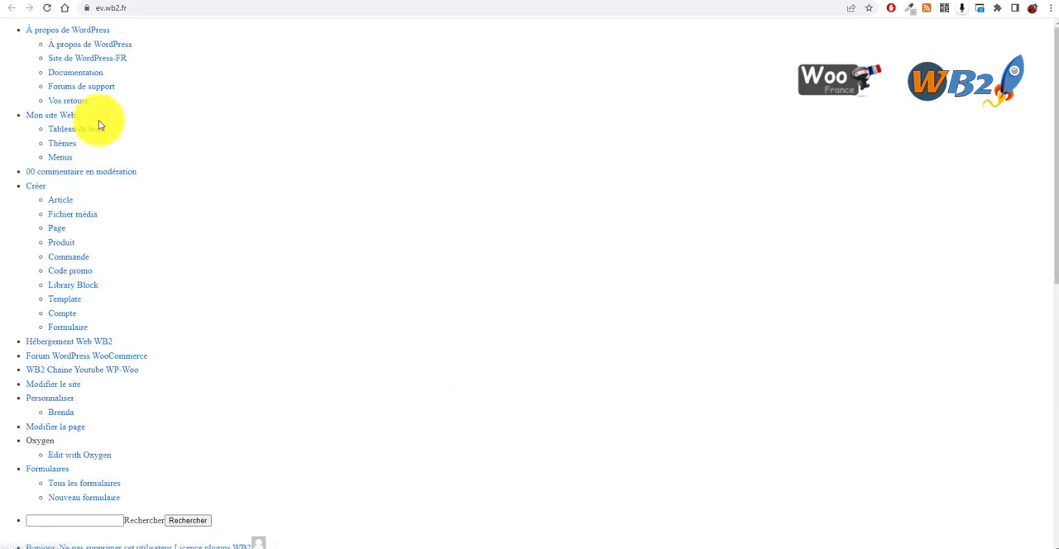
scroll(106, 203, down, 6)
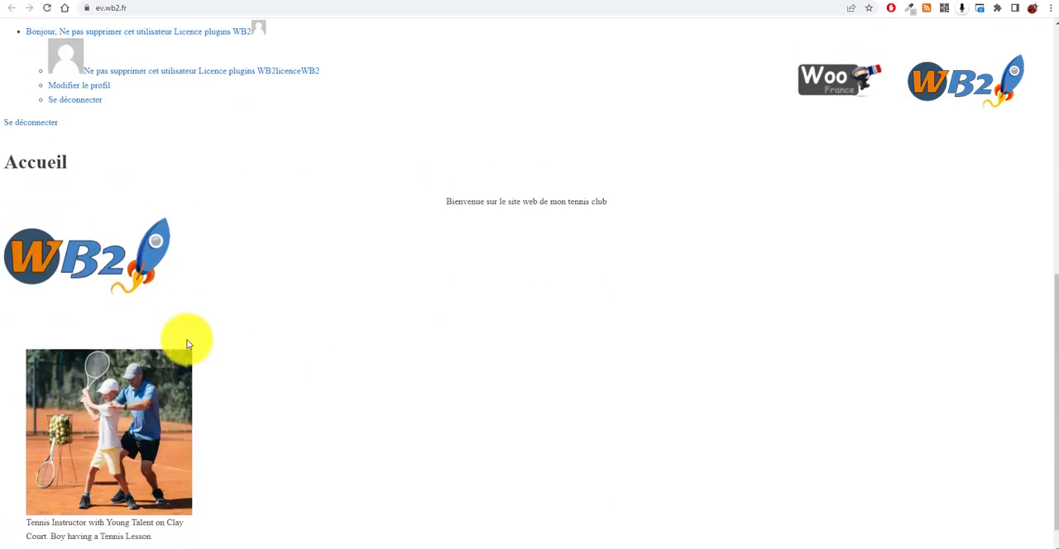
scroll(225, 395, up, 6)
scroll(111, 201, down, 5)
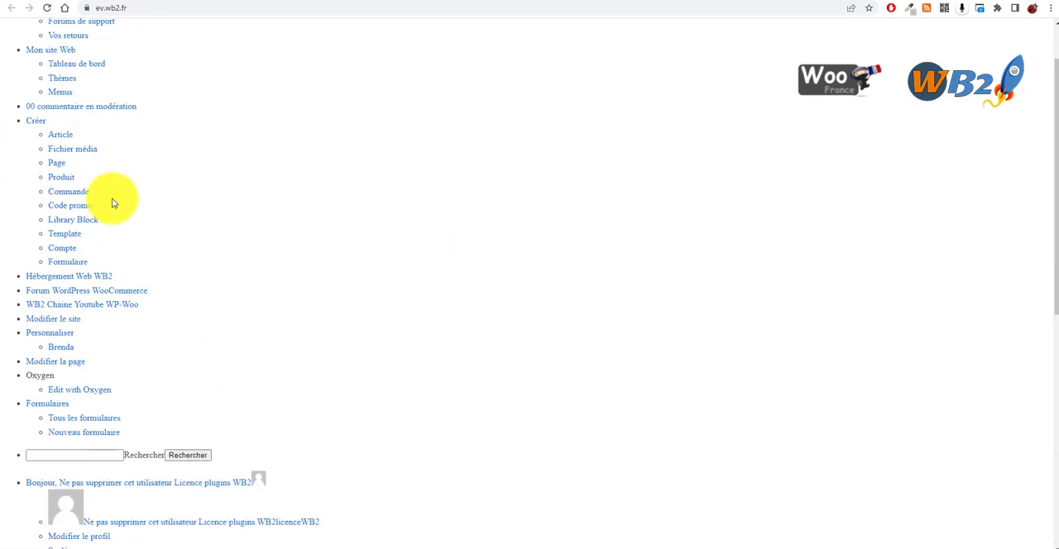
scroll(149, 372, down, 1)
scroll(240, 215, up, 6)
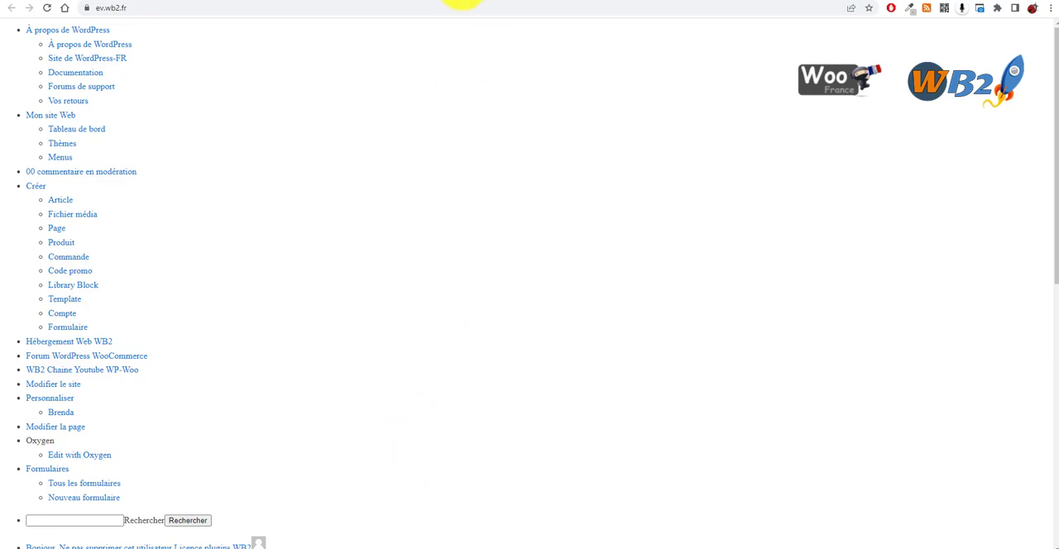
Step: Go to the Oxygen templates list in the WordPress admin and create a new template
click(460, 4)
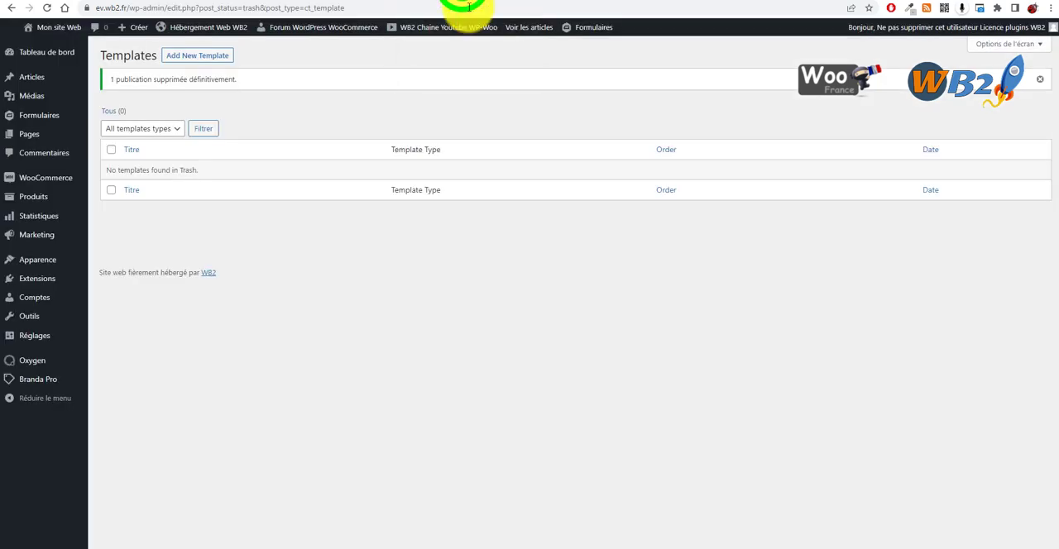
click(353, 293)
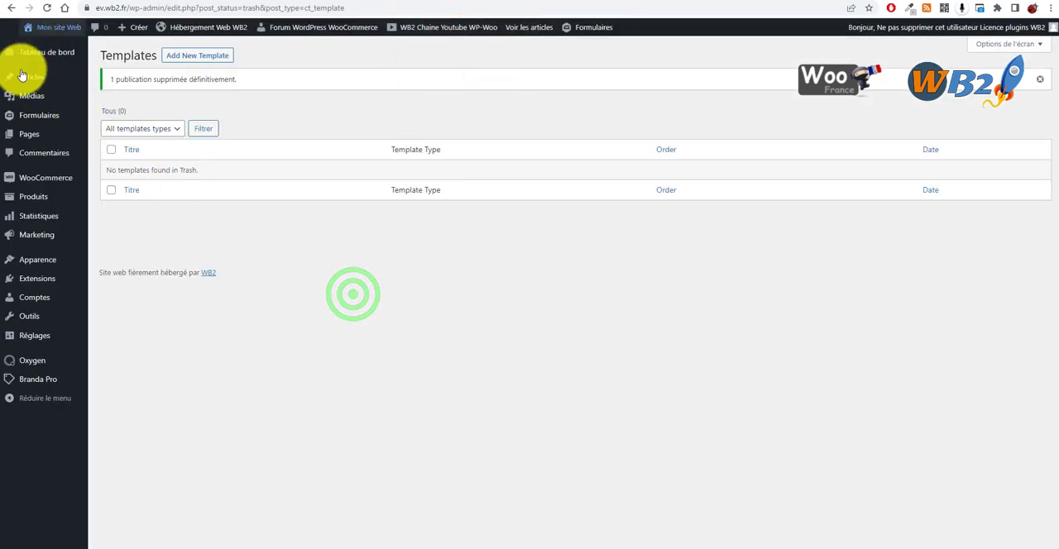
mouse_move(47, 204)
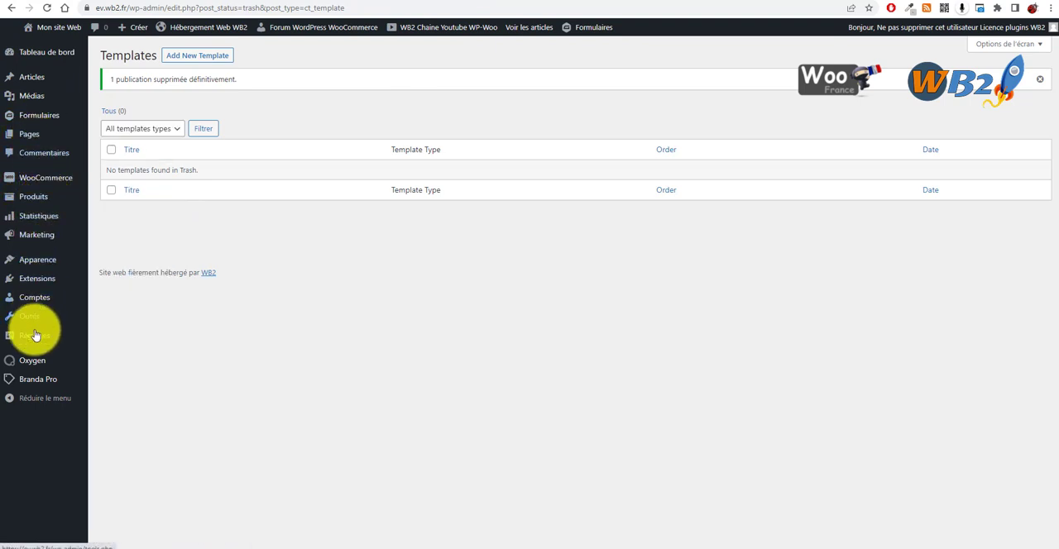
mouse_move(34, 366)
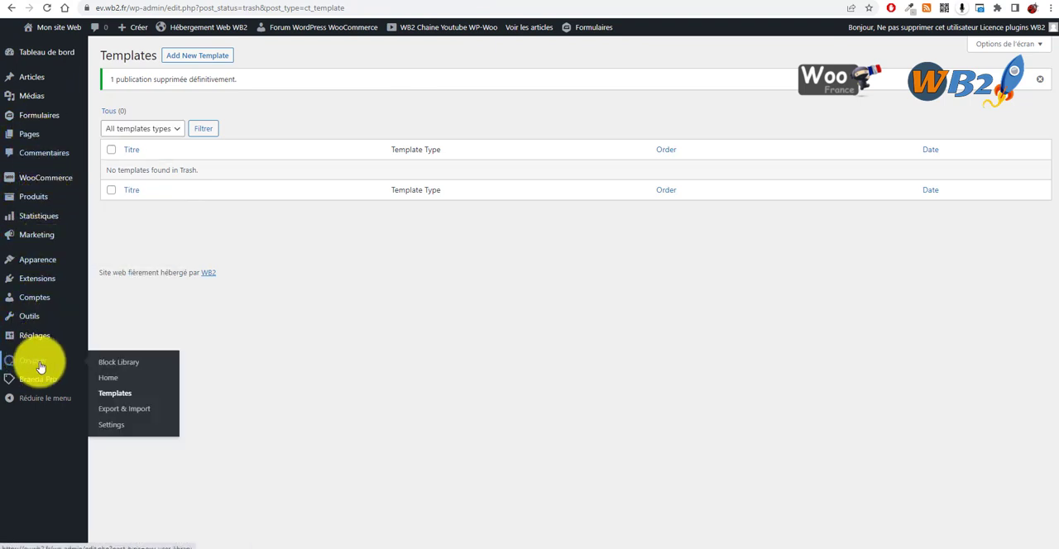
click(115, 393)
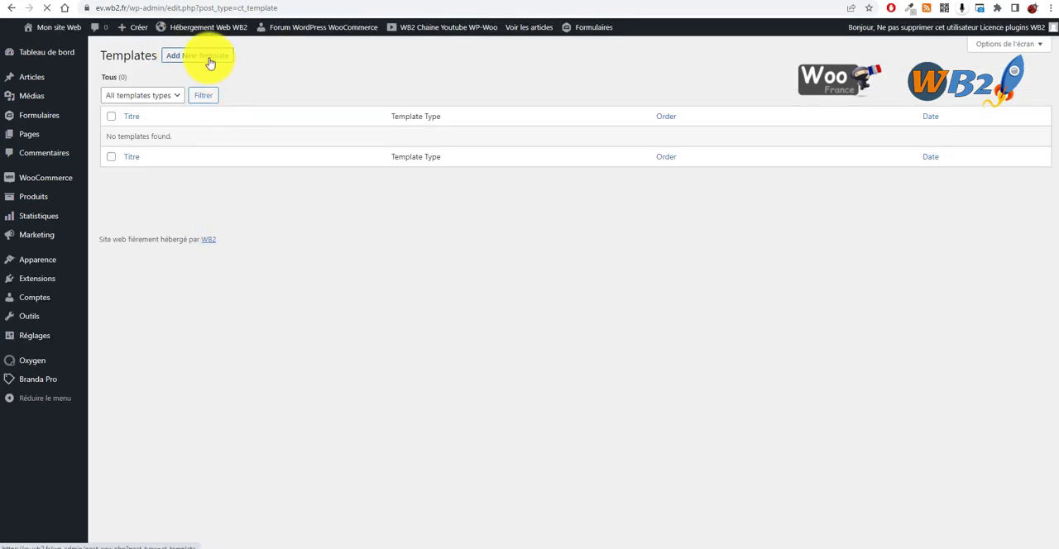
click(209, 58)
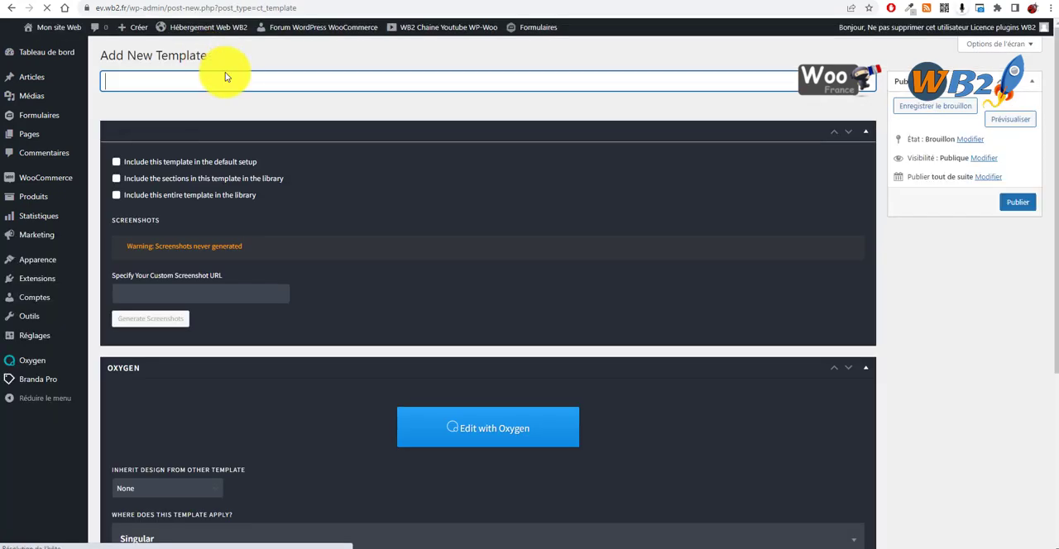
Step: Title the new template "Principal Entête pied de page"
text(Main)
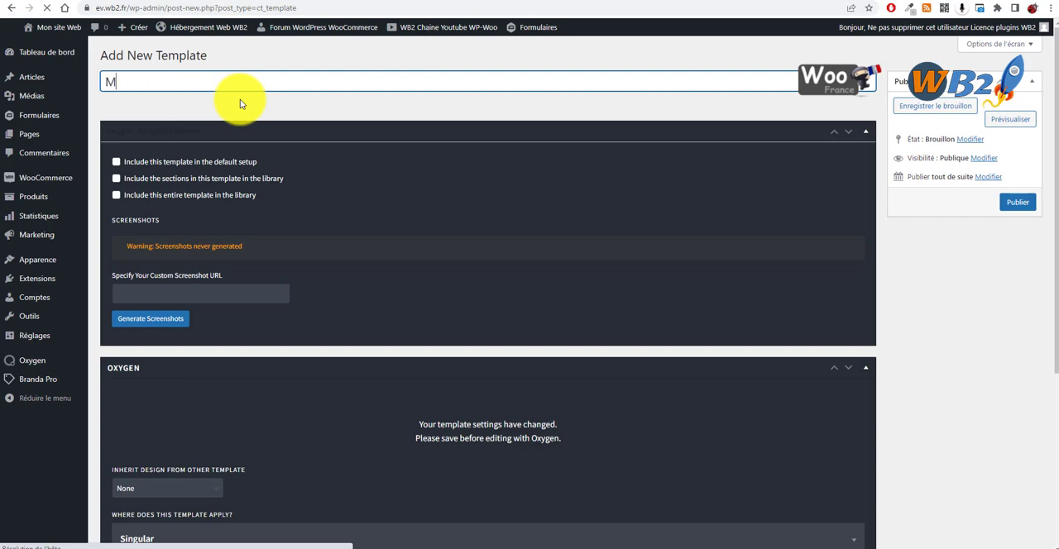
key(BackSpace)
key(BackSpace)
key(BackSpace)
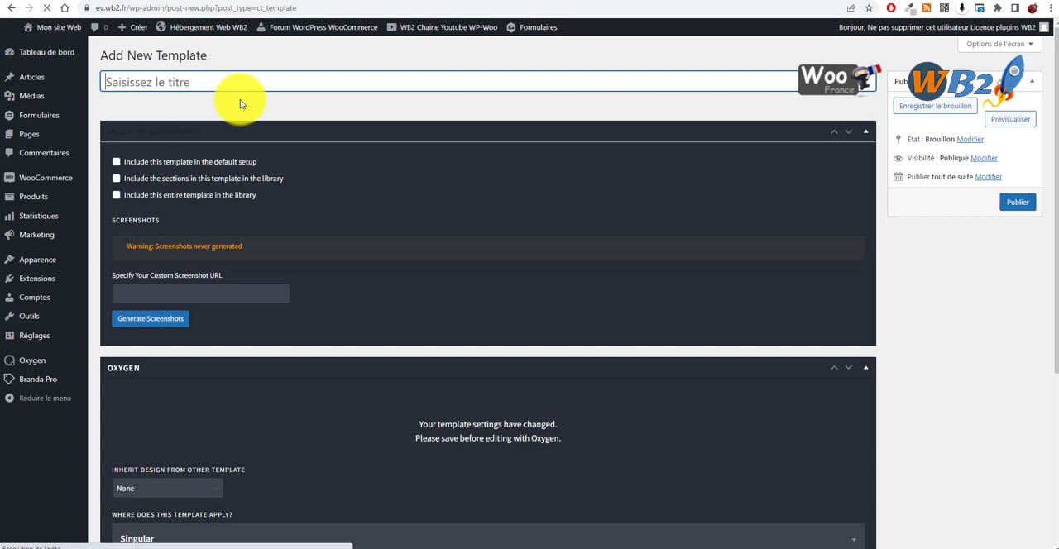
text(Principal Ente)
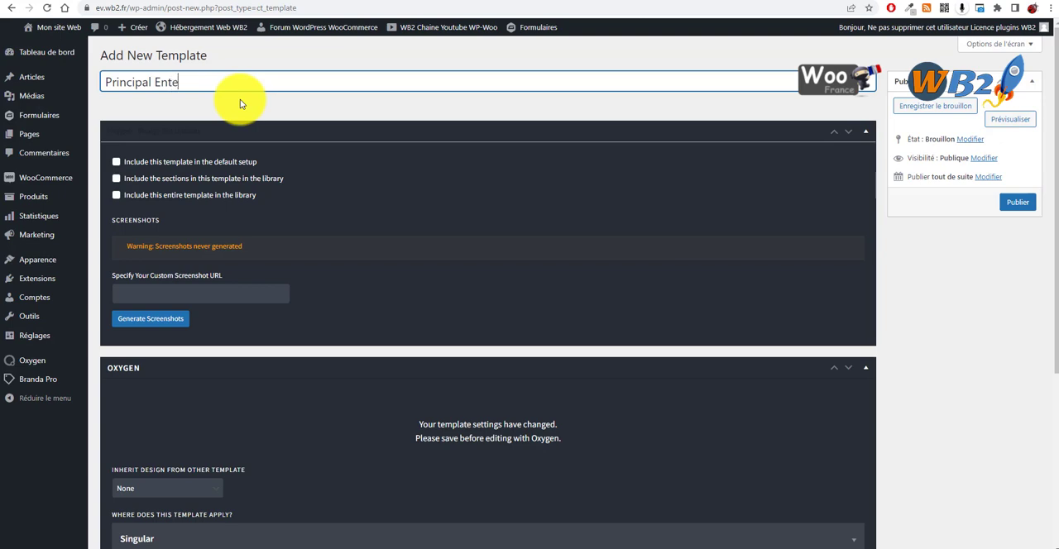
text(te pied de page)
right_click(162, 92)
click(221, 99)
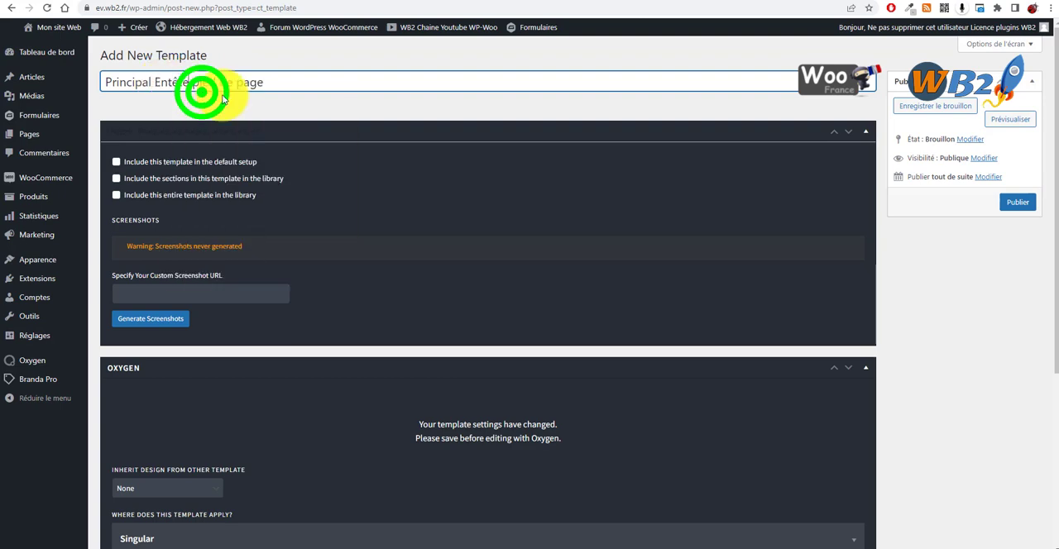
click(309, 110)
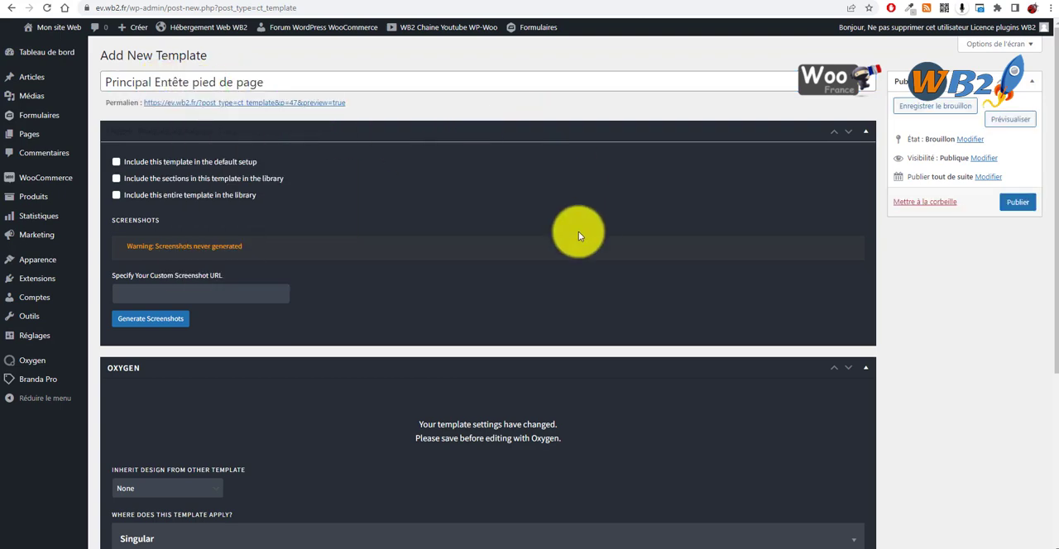
Step: Set the template to apply to All Post Types in its Singular conditions
scroll(350, 112, down, 1)
scroll(350, 113, up, 1)
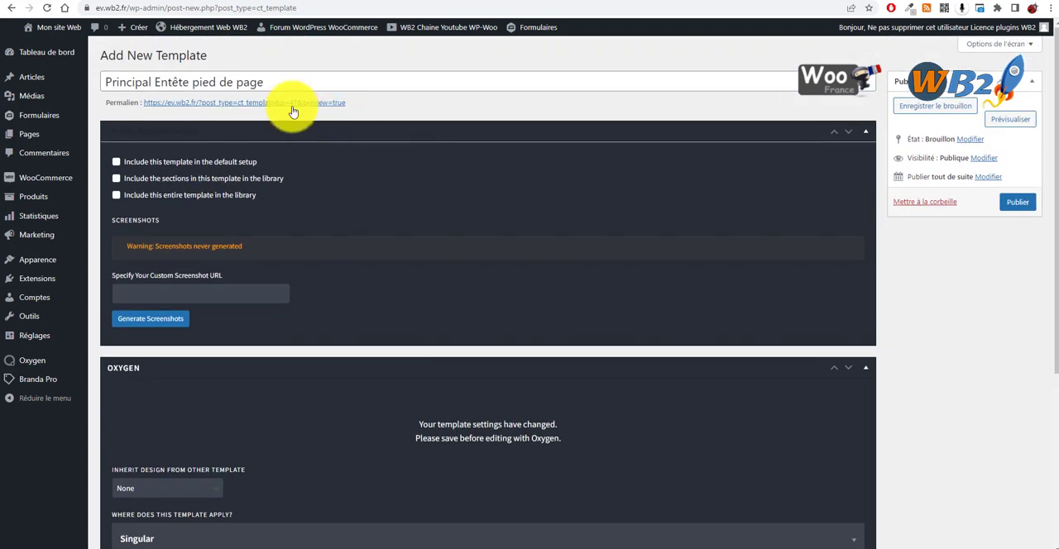
scroll(288, 354, down, 3)
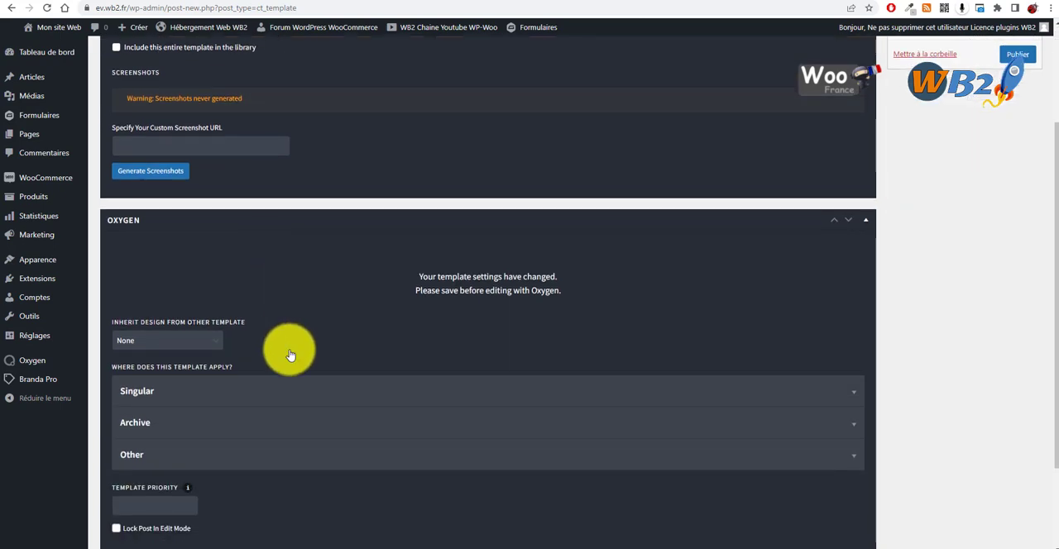
click(288, 391)
scroll(319, 342, down, 3)
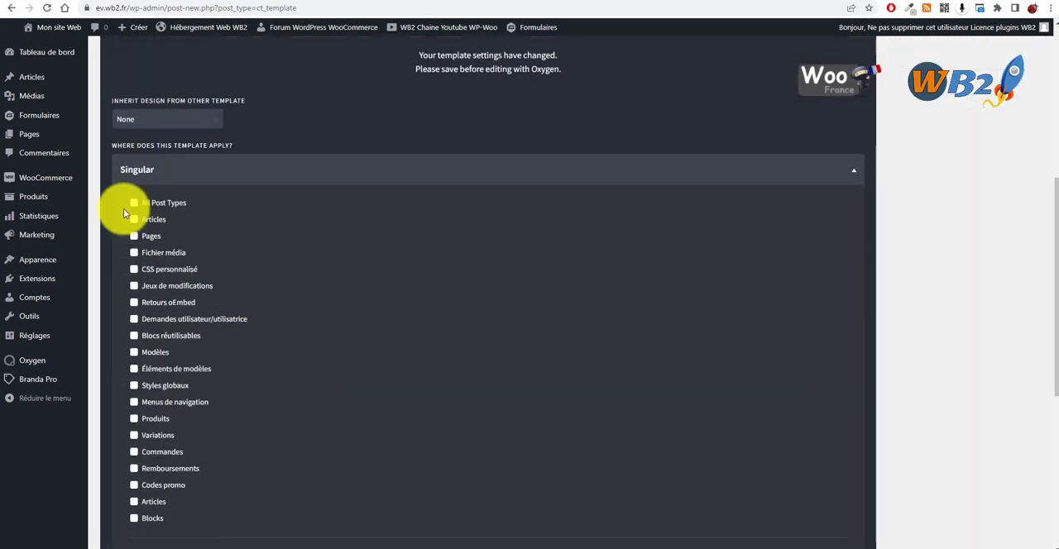
click(130, 207)
Step: Set the template to apply to All Archives and, under the Other conditions, to the Front Page
scroll(273, 190, down, 3)
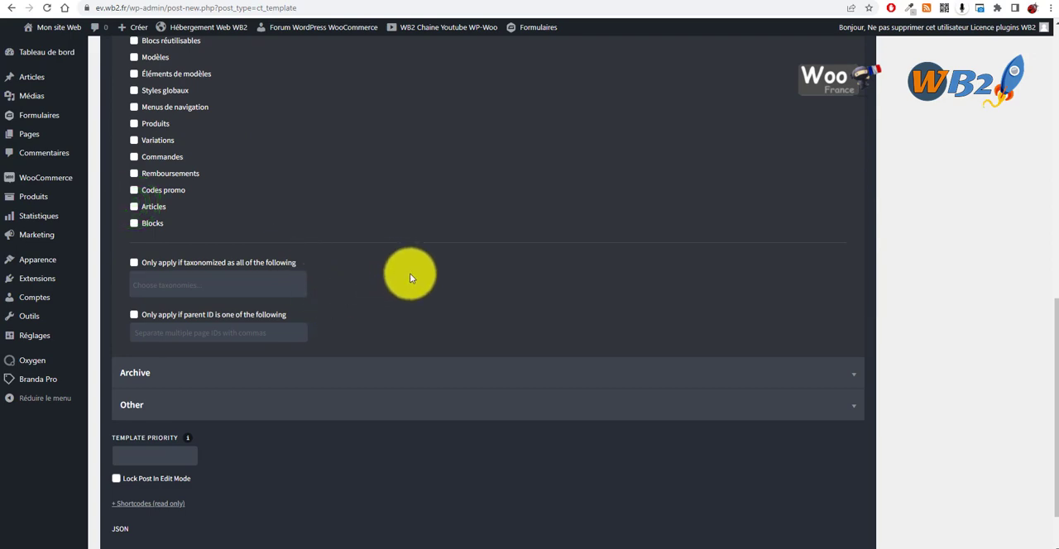
click(397, 359)
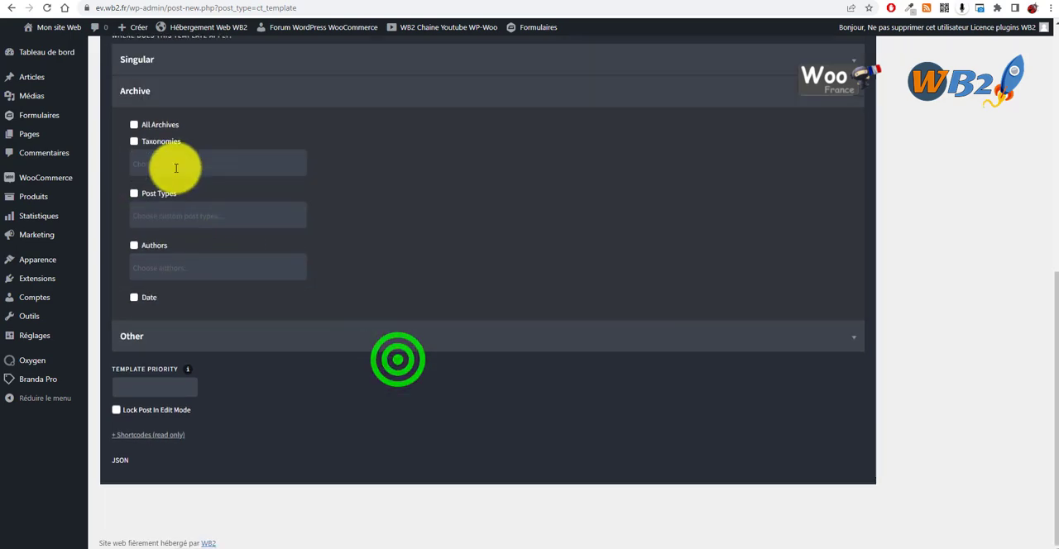
click(134, 125)
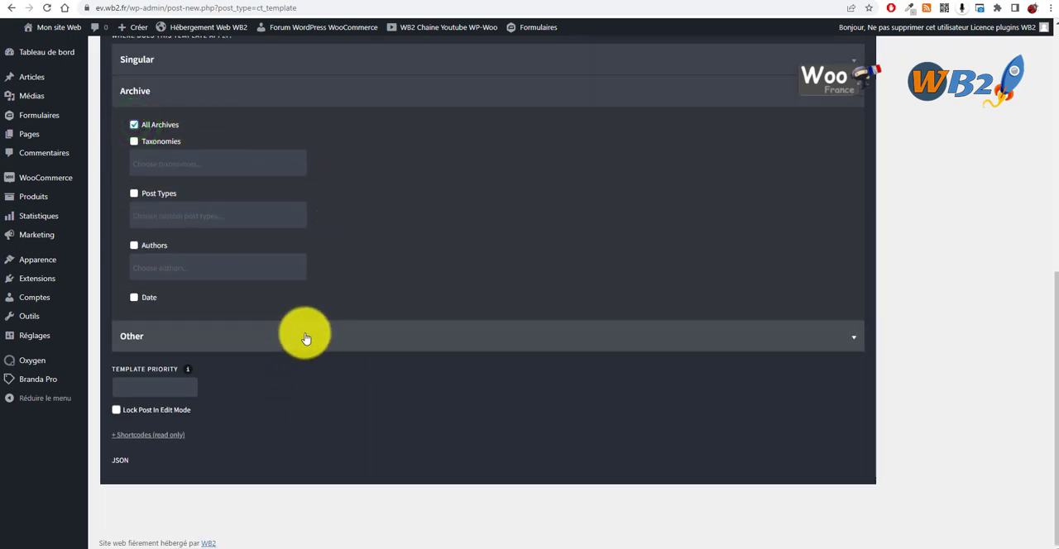
click(302, 333)
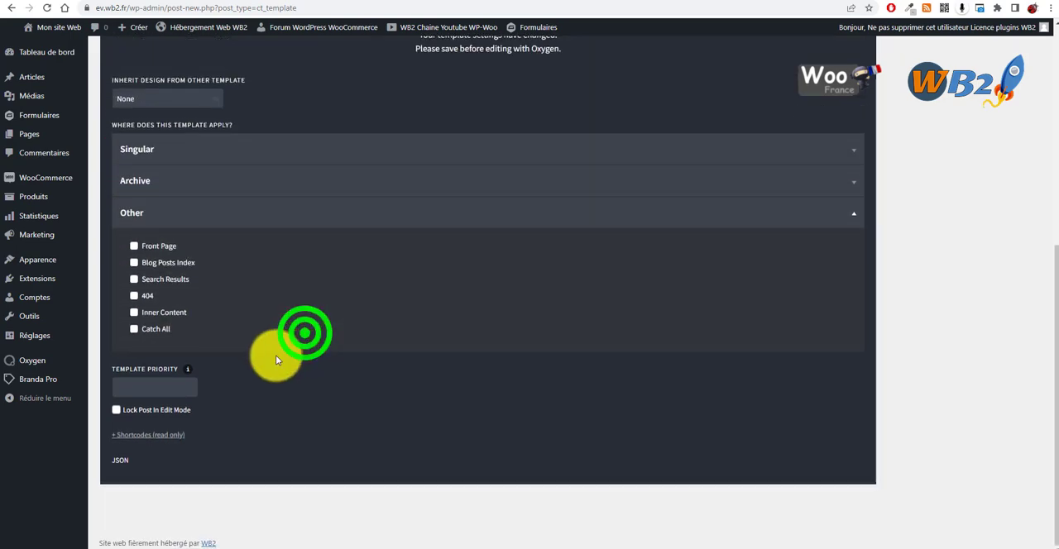
click(134, 247)
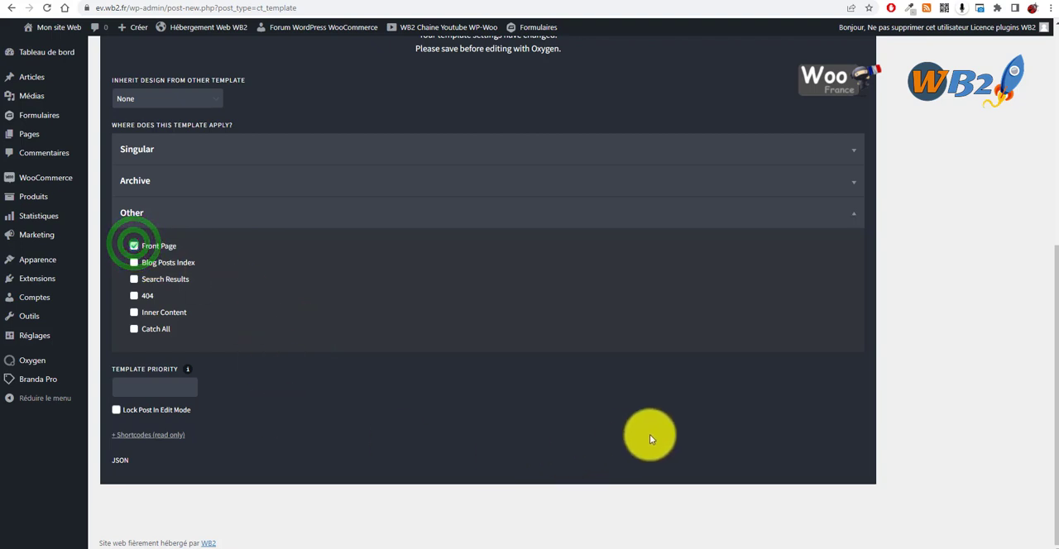
Step: Publish the template and open it for editing with Oxygen
scroll(657, 416, up, 1)
scroll(658, 416, up, 4)
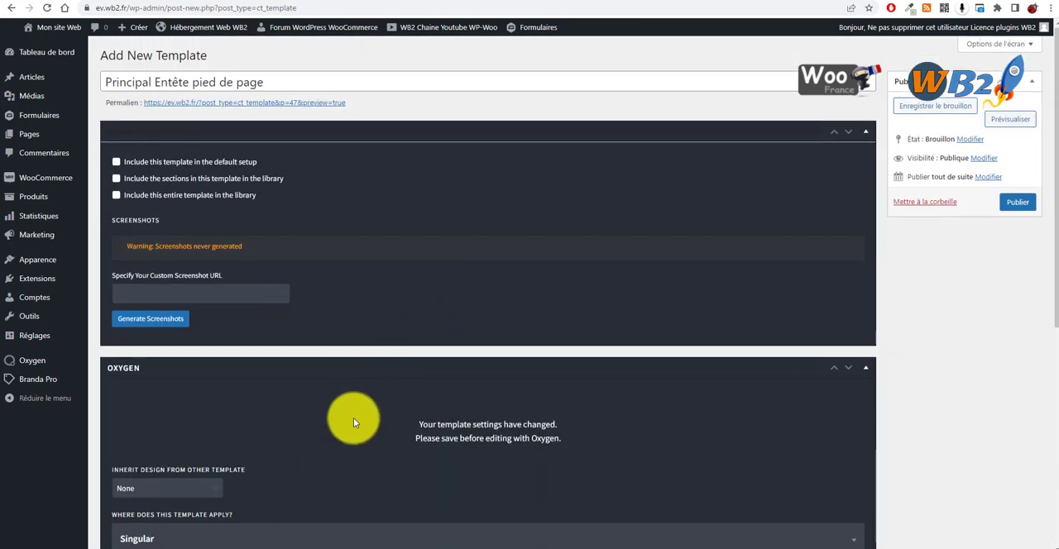
click(1018, 201)
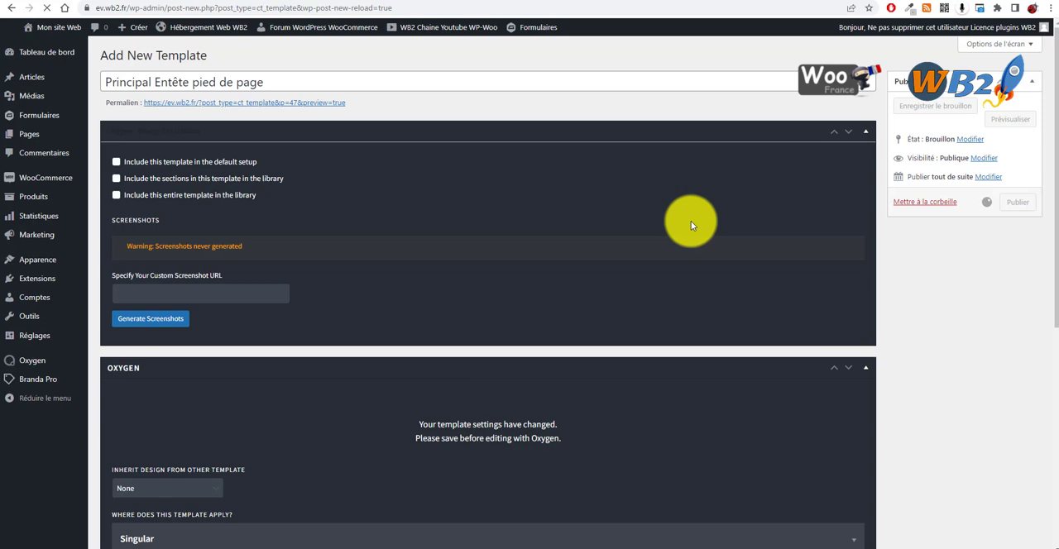
scroll(262, 224, down, 1)
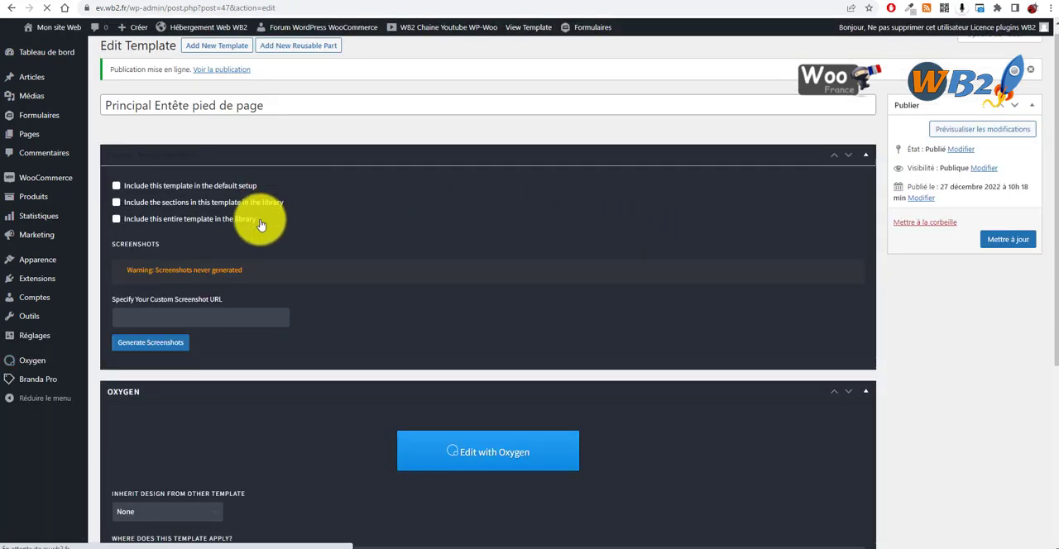
scroll(377, 361, down, 1)
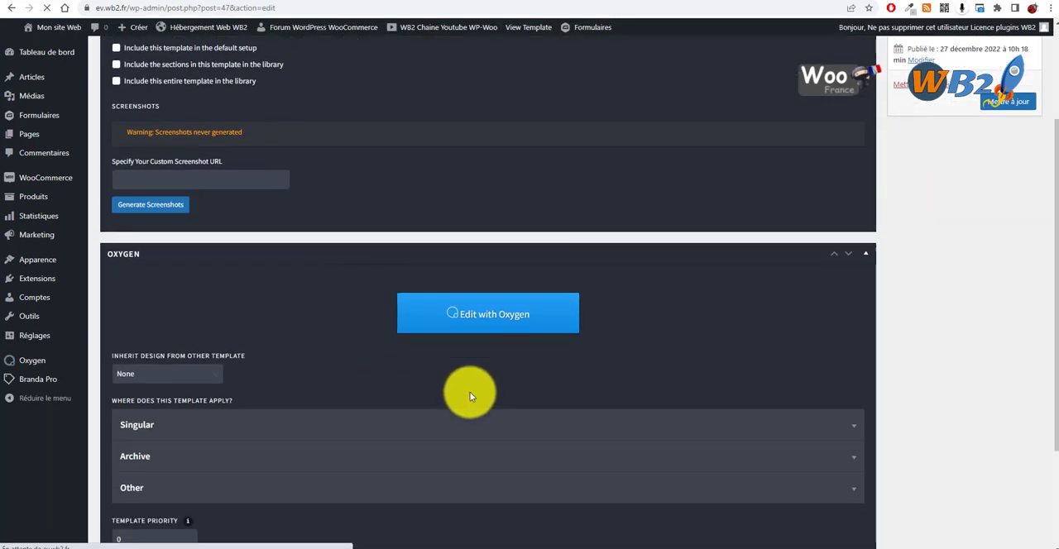
click(478, 316)
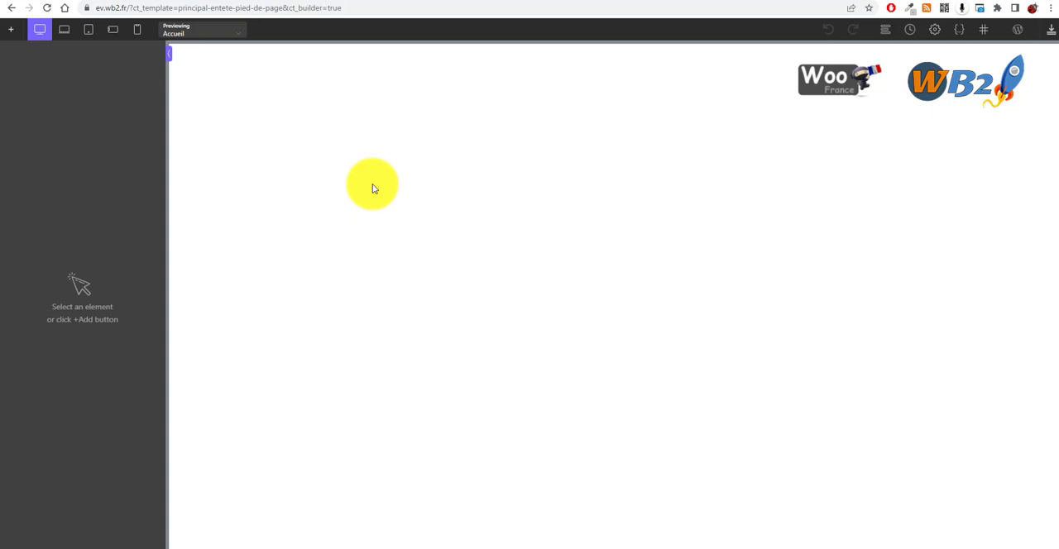
Step: Try adding the header from the library's One Page 2 design set to the empty template
click(530, 144)
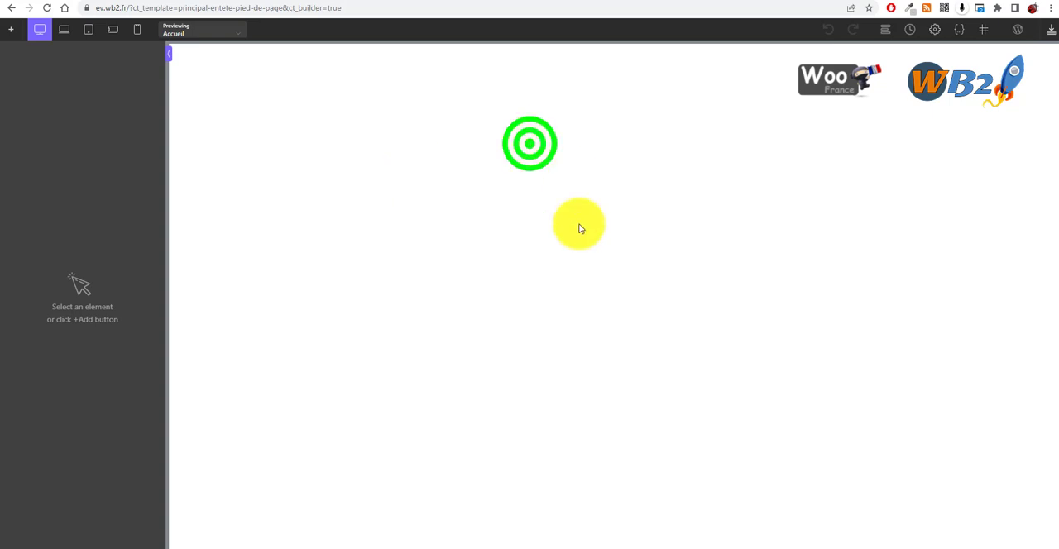
click(12, 28)
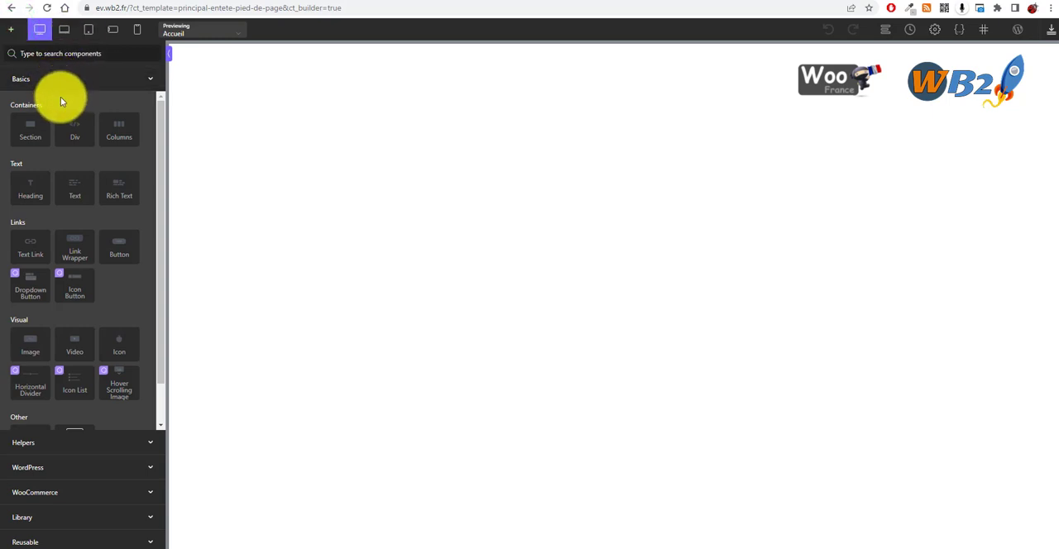
scroll(93, 158, down, 1)
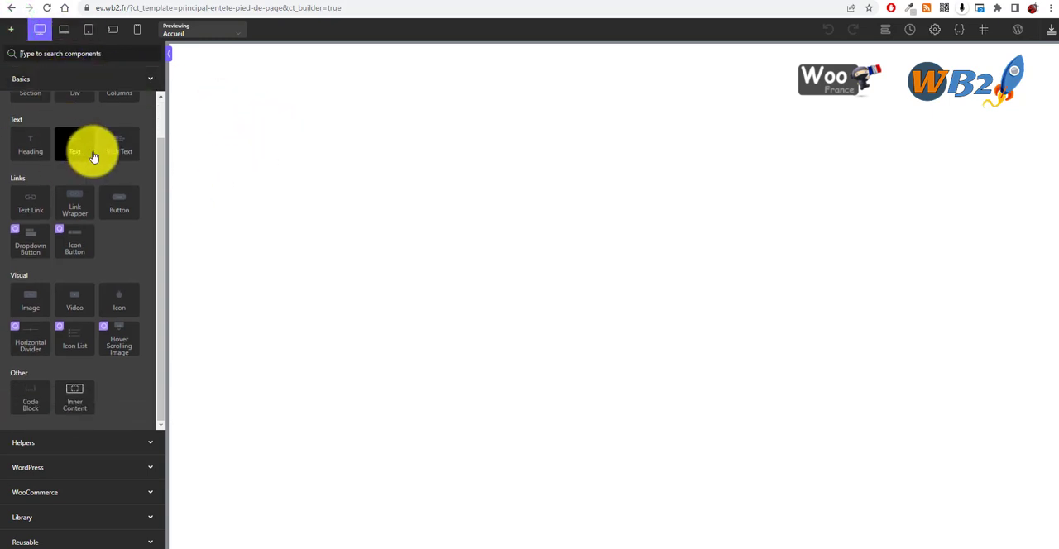
scroll(52, 185, up, 1)
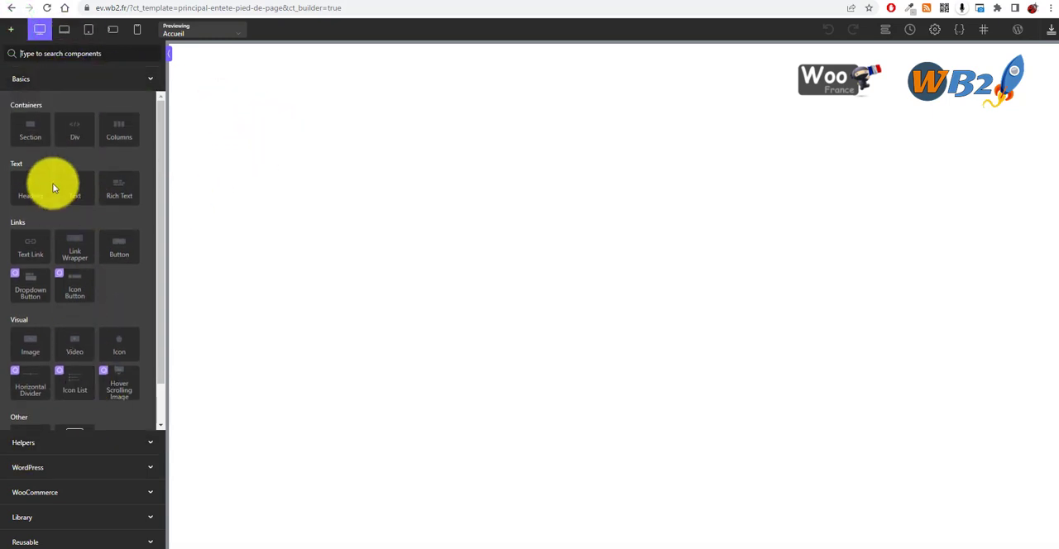
scroll(59, 315, down, 1)
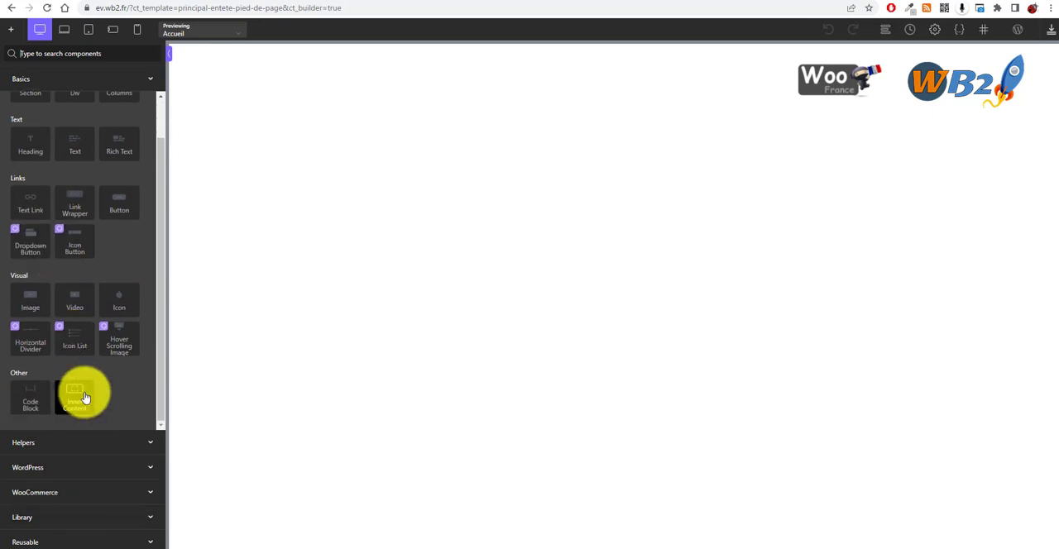
click(70, 519)
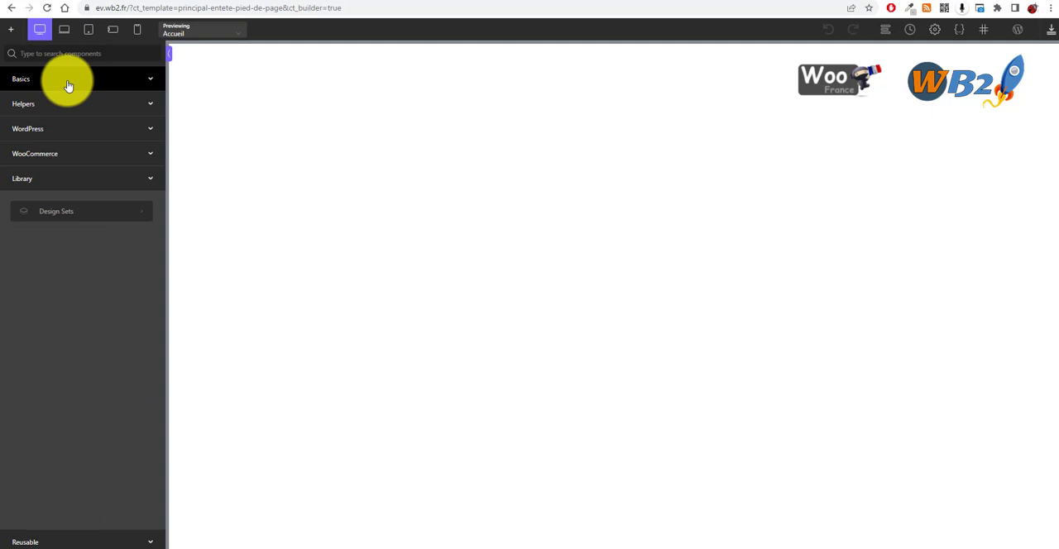
click(71, 215)
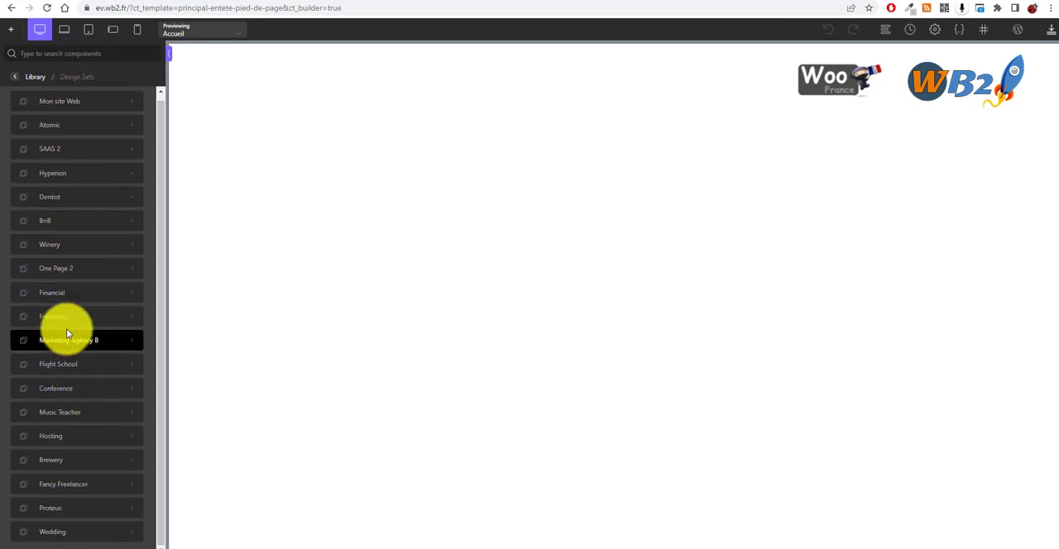
click(73, 268)
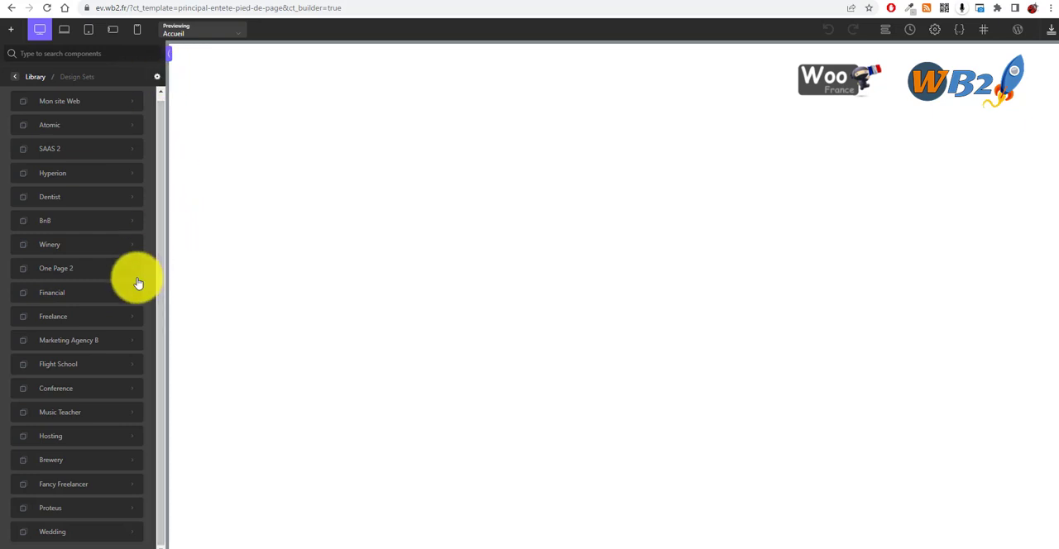
click(88, 278)
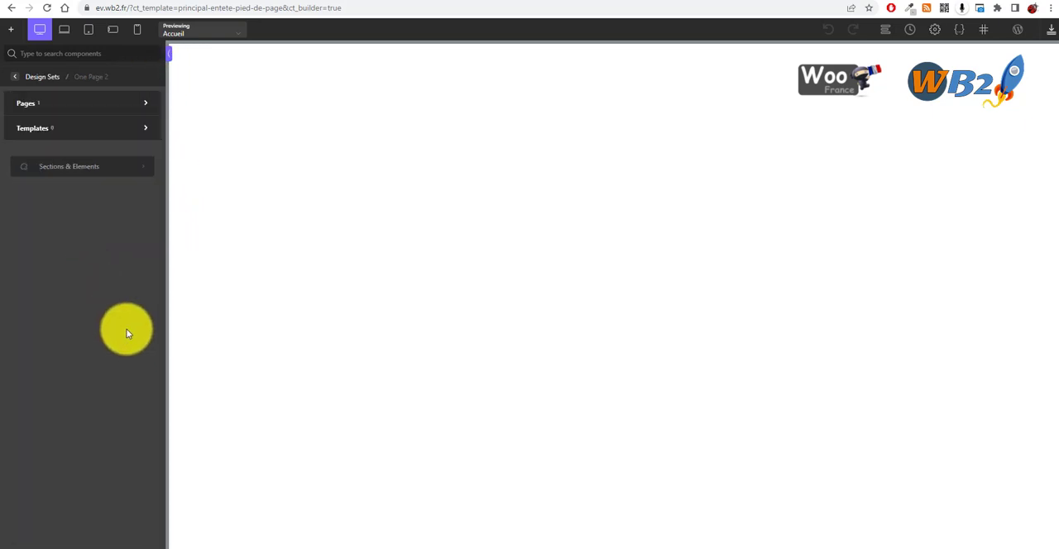
click(73, 167)
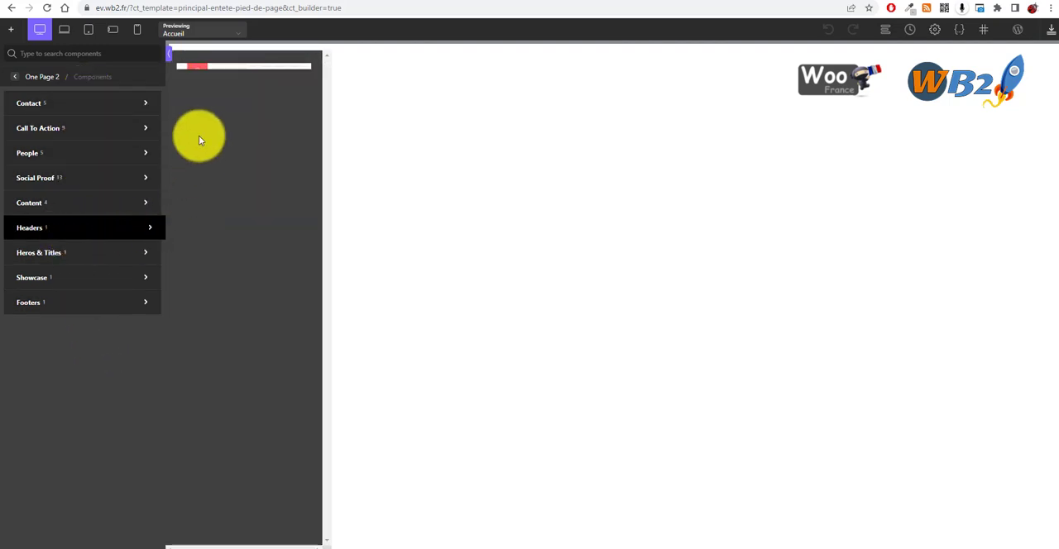
click(235, 70)
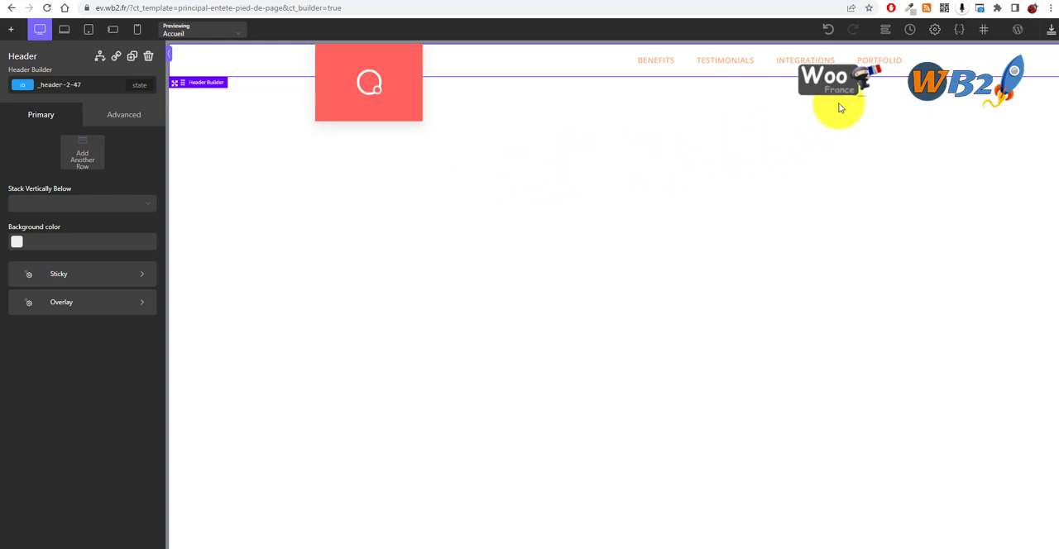
Step: Undo the inserted One Page 2 header and add Header Simple Centered from the Atomic design set instead
click(826, 30)
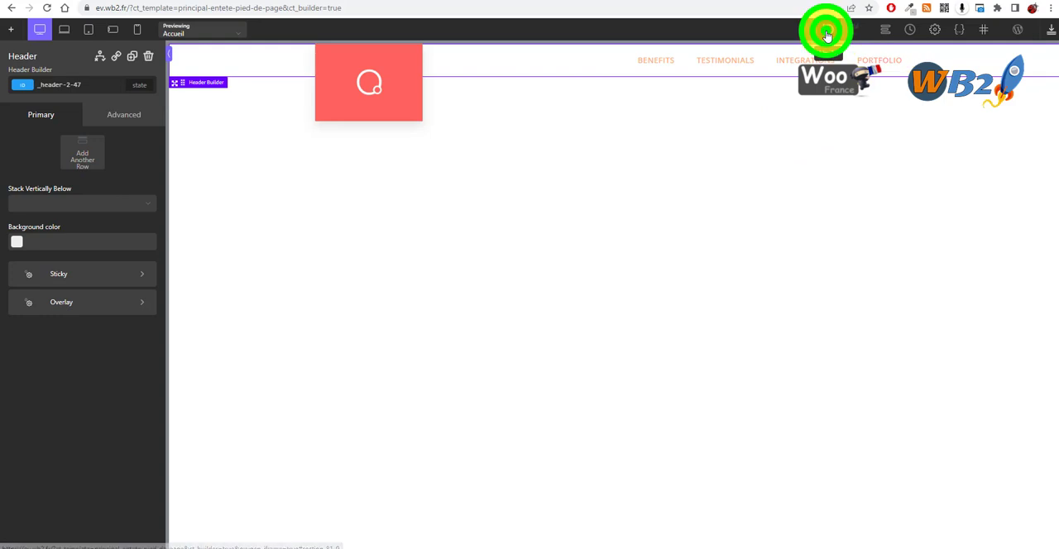
click(697, 147)
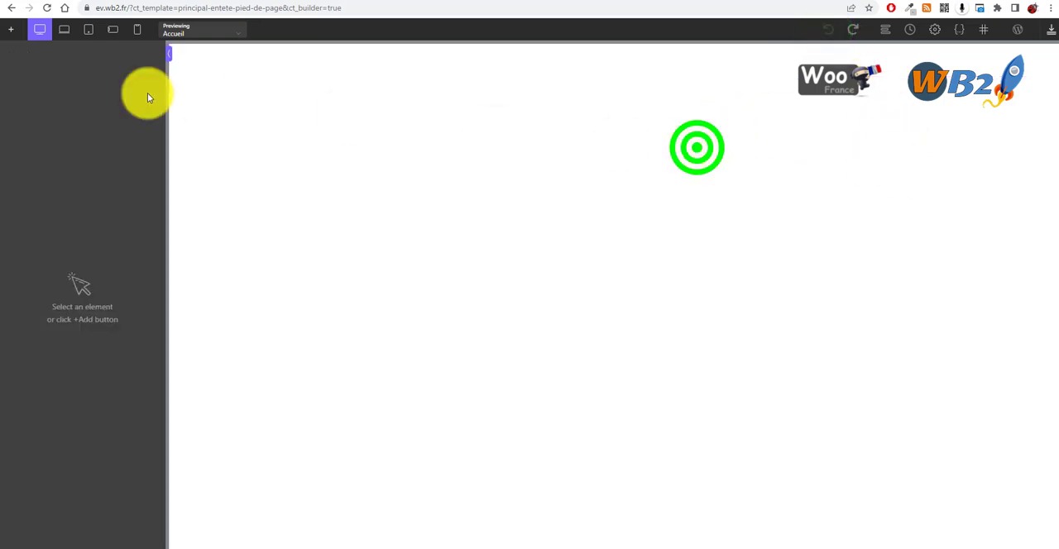
click(15, 30)
click(39, 76)
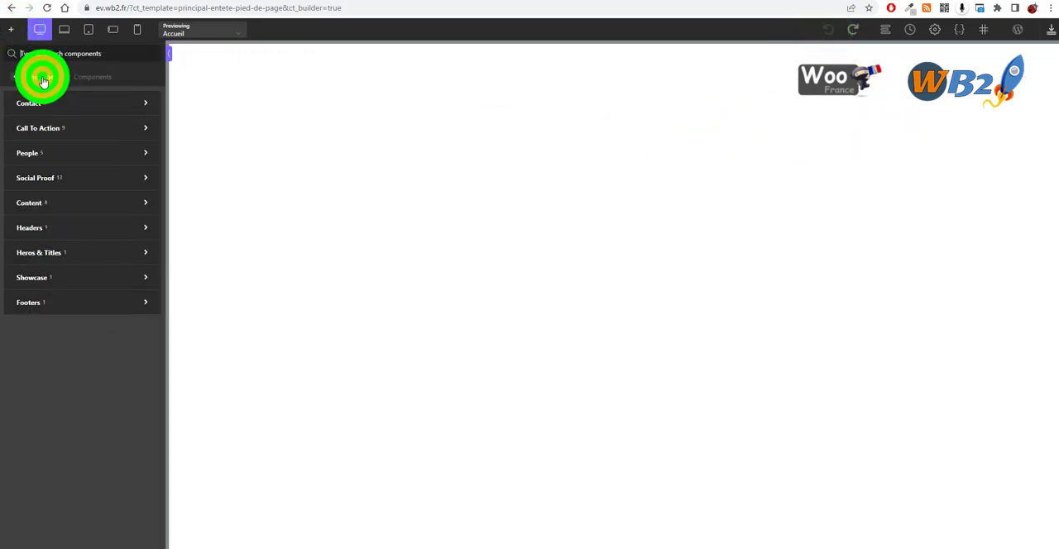
mouse_move(69, 101)
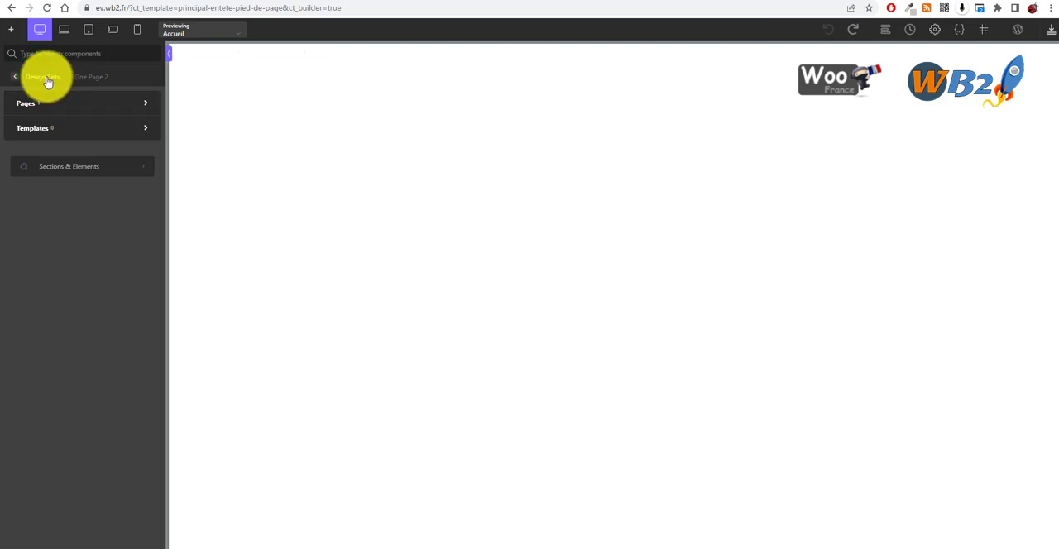
click(47, 78)
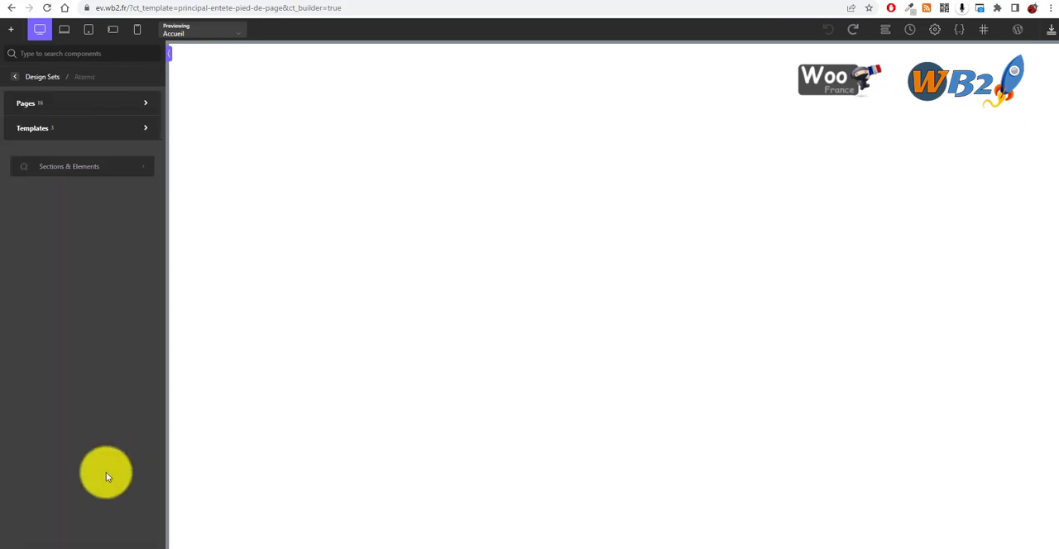
click(78, 167)
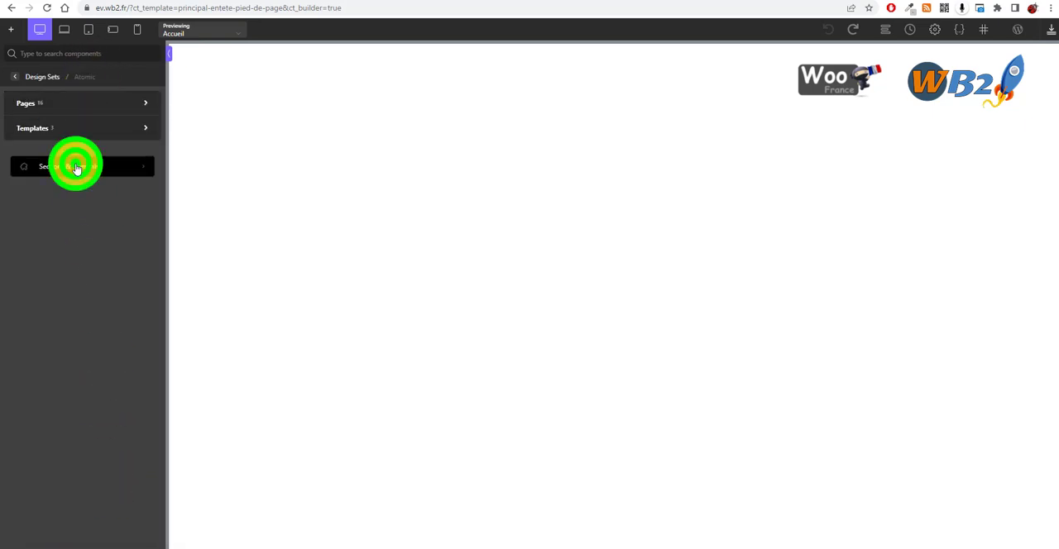
click(78, 169)
click(87, 132)
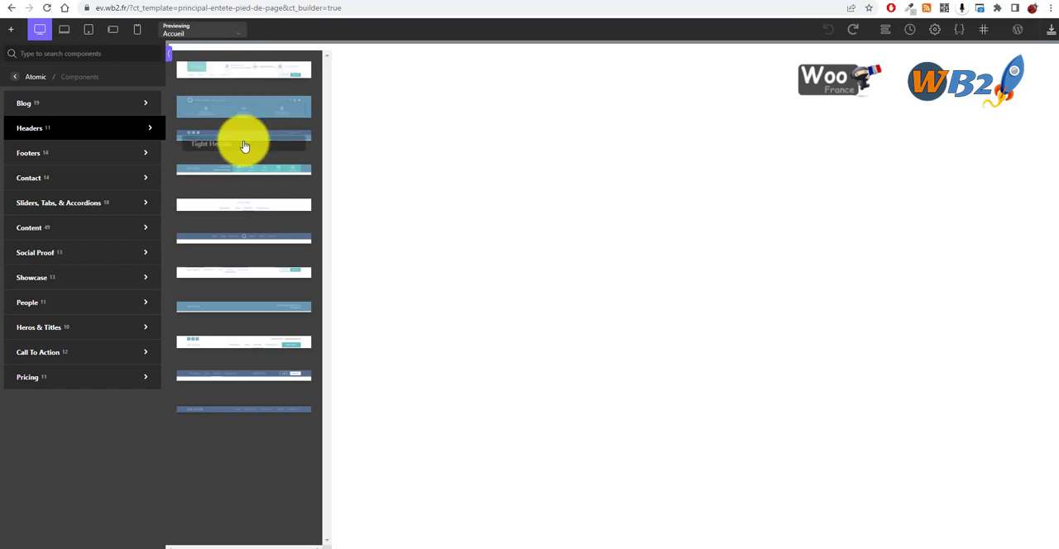
click(259, 250)
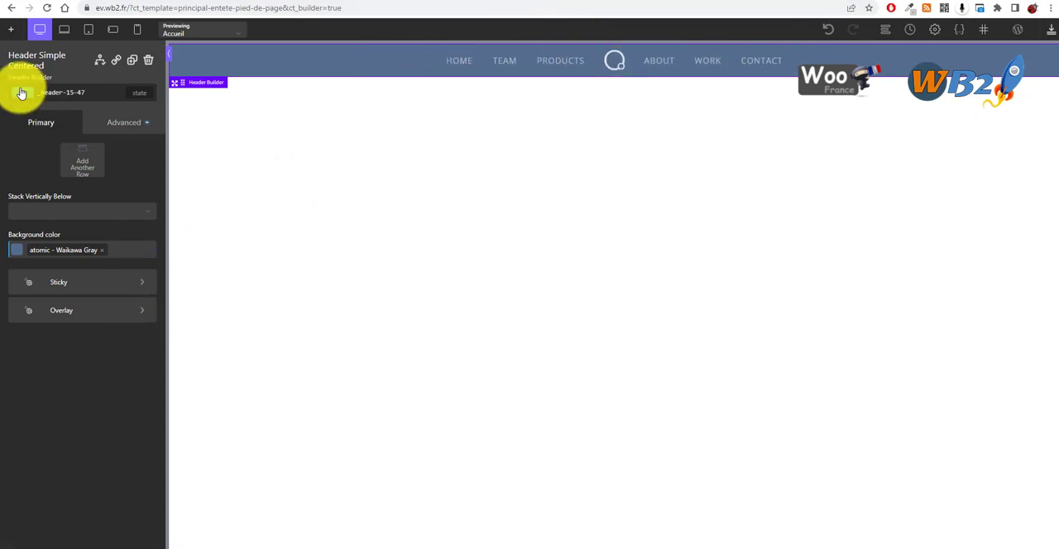
Step: Insert the Tight Header component from the Atomic design set's headers into the template
click(15, 34)
mouse_move(95, 132)
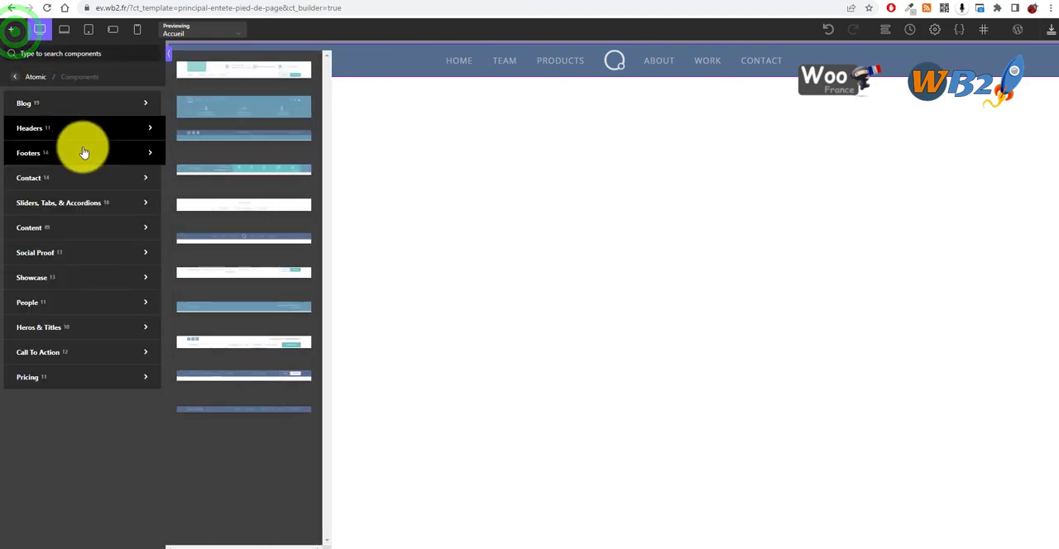
click(262, 143)
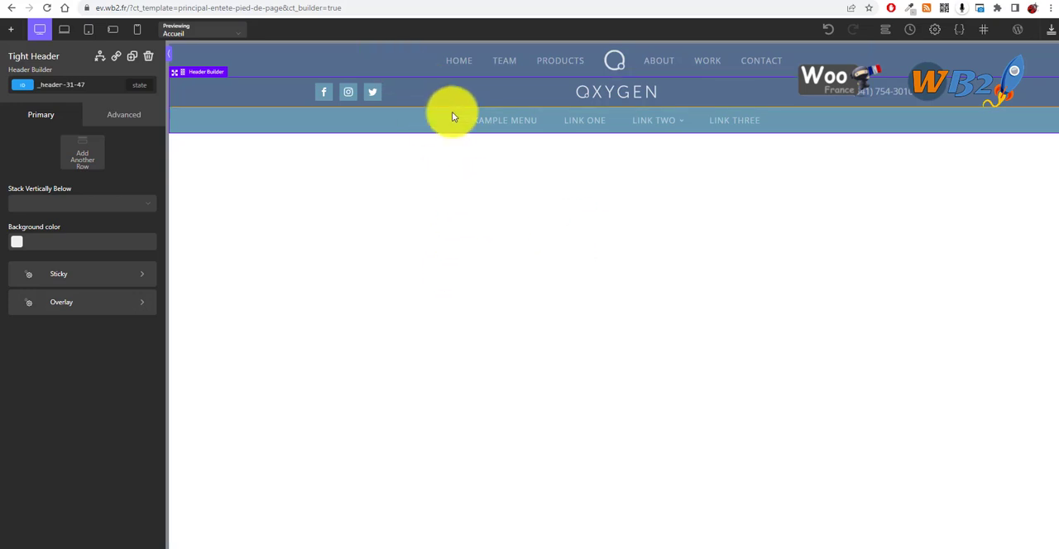
Step: Delete the header row containing the HOME, TEAM and PRODUCTS menu above the Tight Header
click(519, 242)
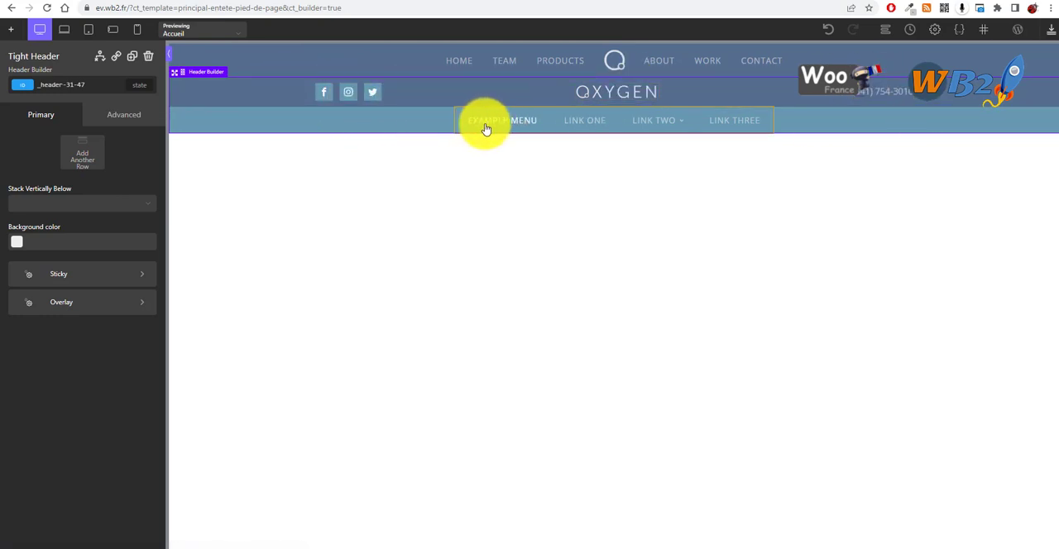
click(323, 58)
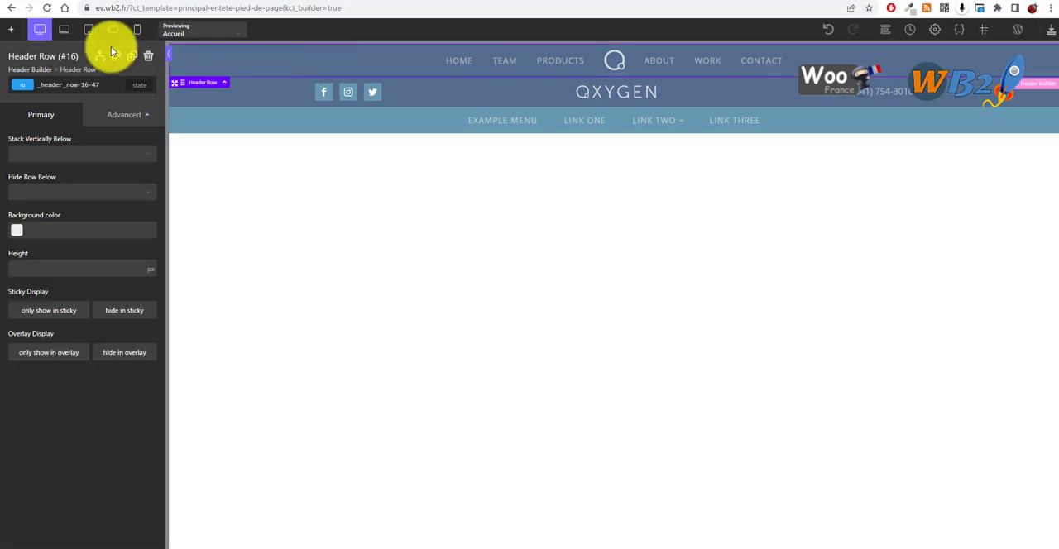
click(146, 62)
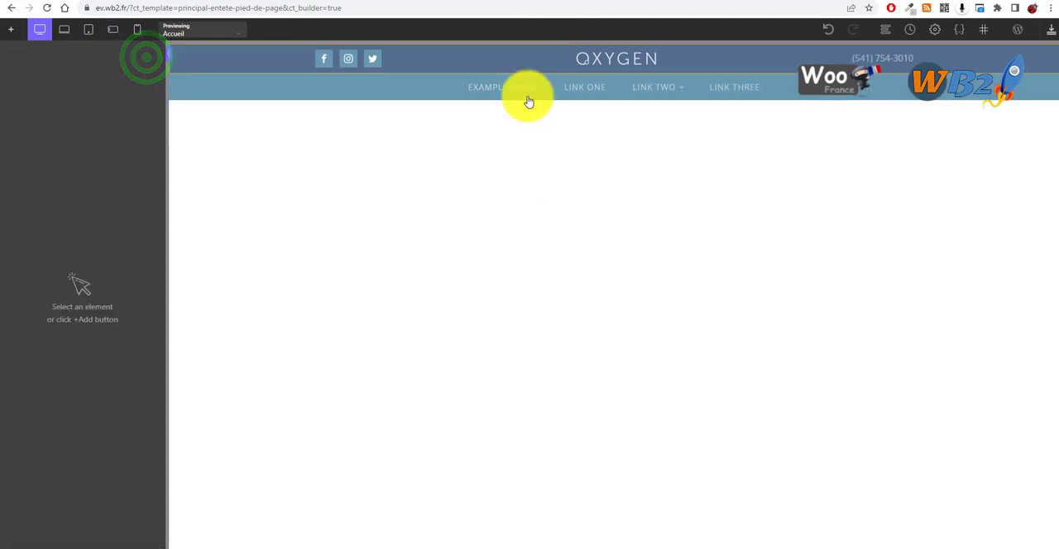
click(456, 160)
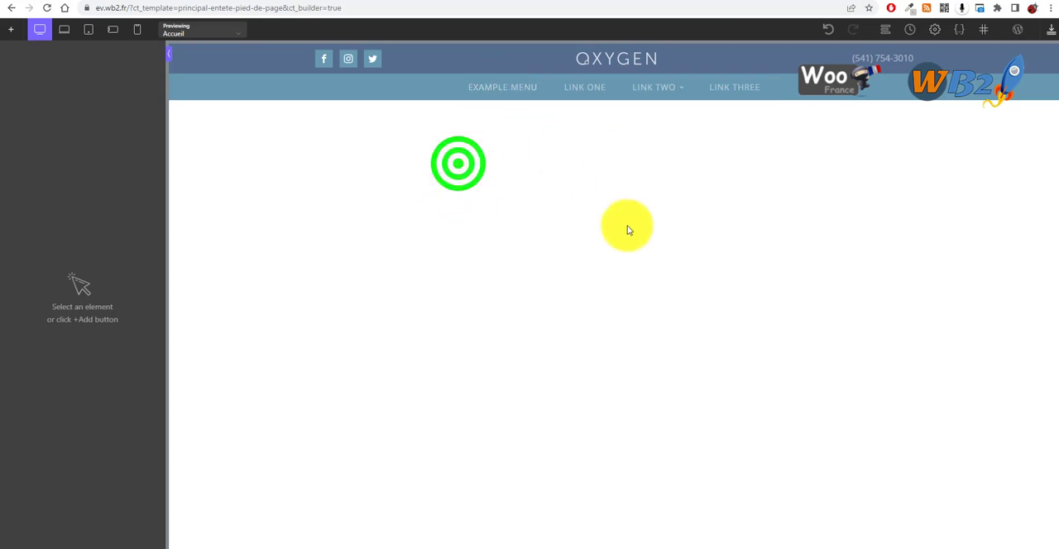
Step: Insert an Inner Content element into the template below the header
click(17, 34)
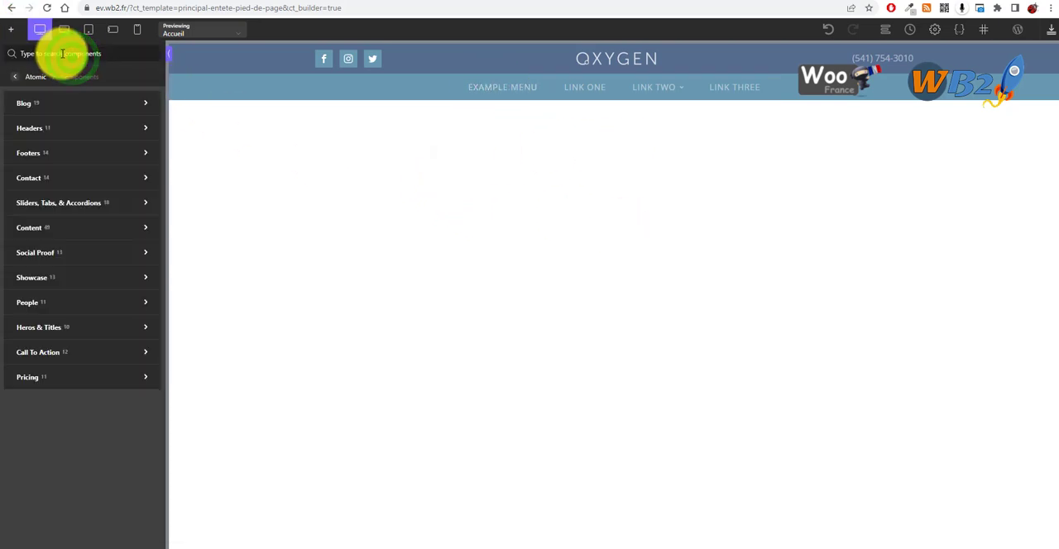
click(63, 52)
text(in)
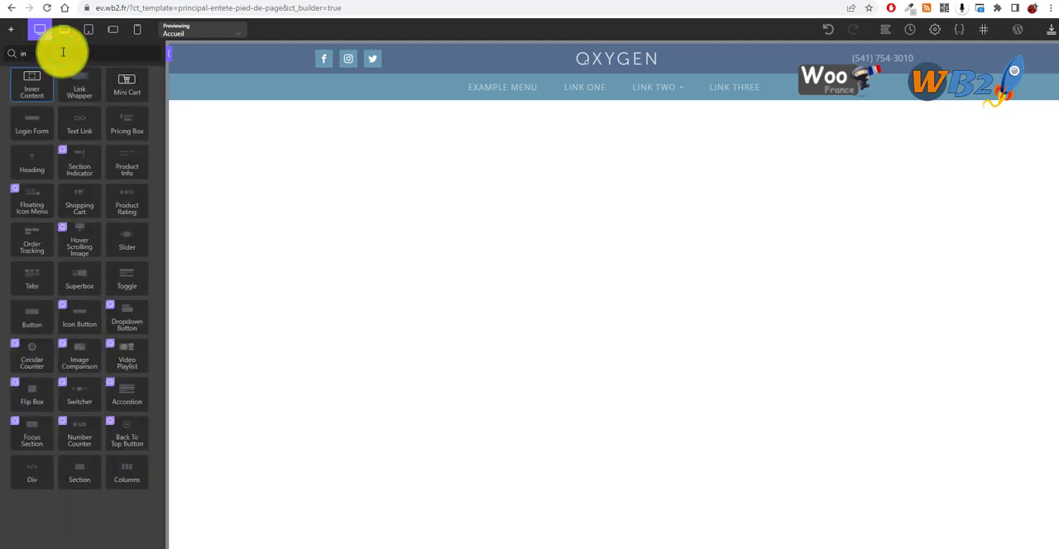
click(31, 89)
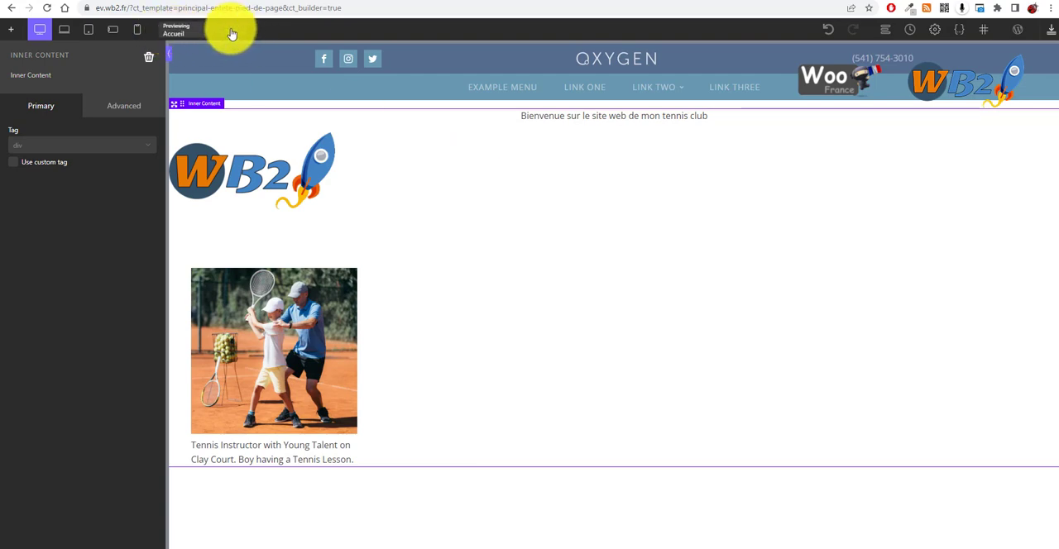
click(237, 31)
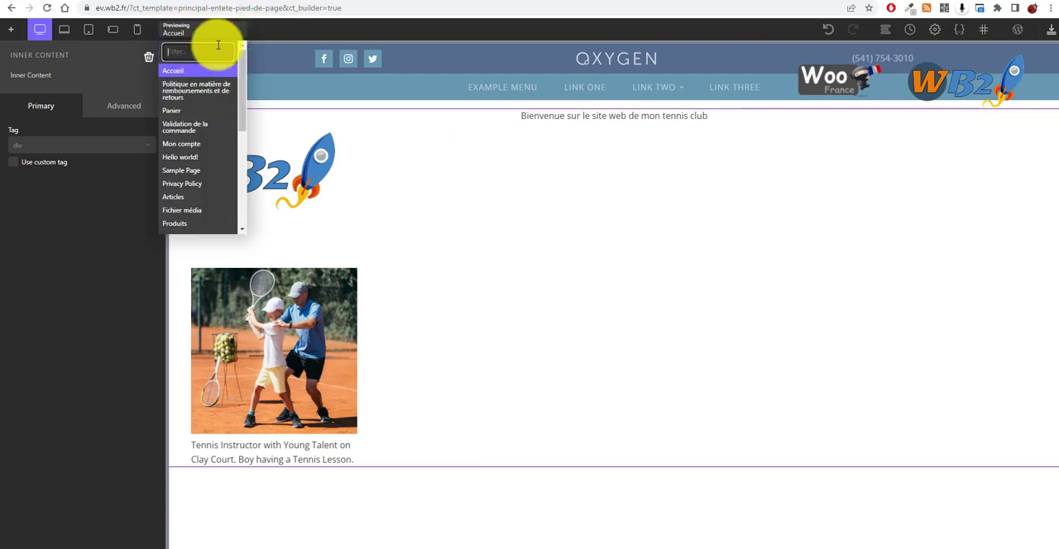
click(455, 175)
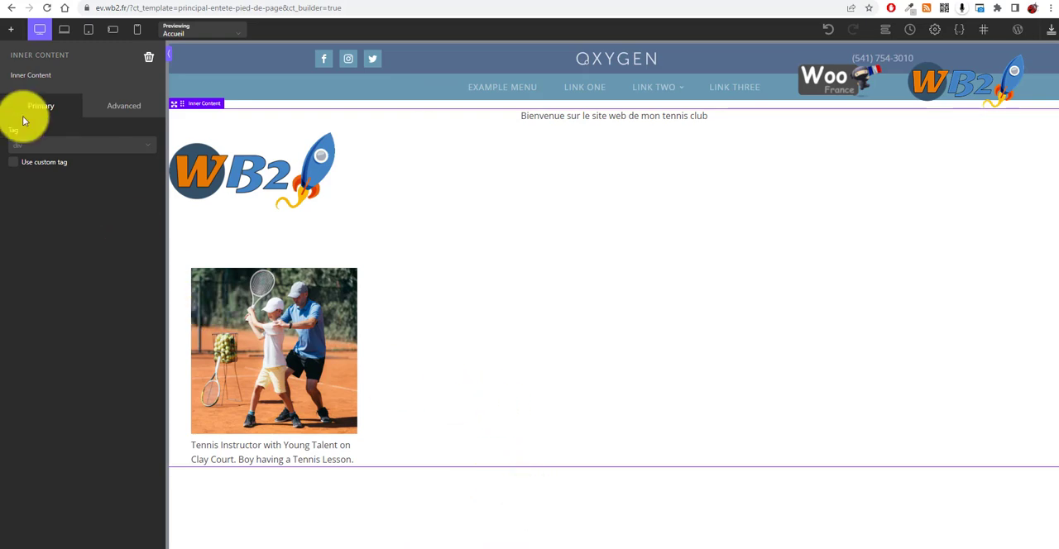
Step: Add the Footer Big with CTA component from the Atomic design set's footers below the inner content
click(15, 35)
mouse_move(75, 153)
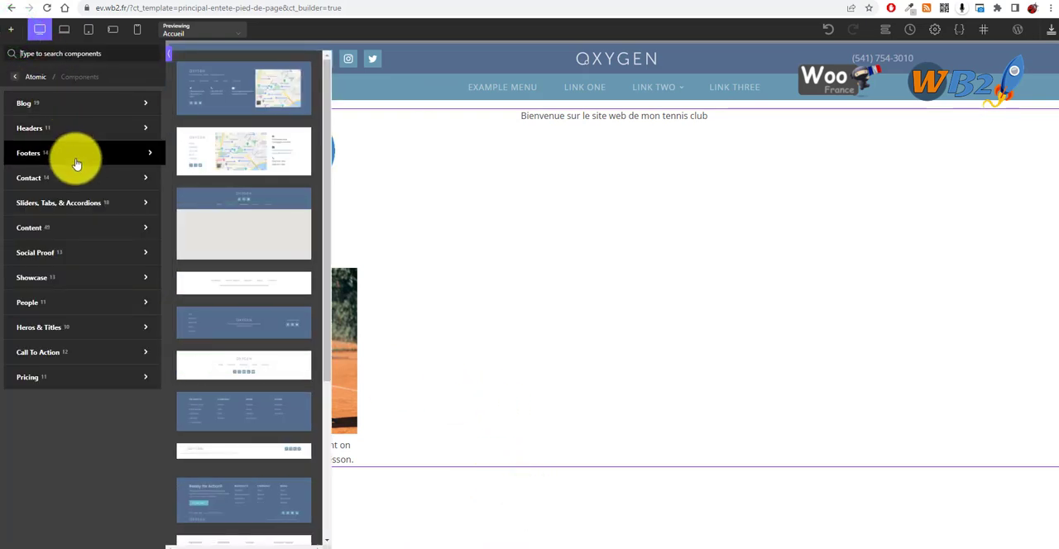
scroll(278, 109, down, 3)
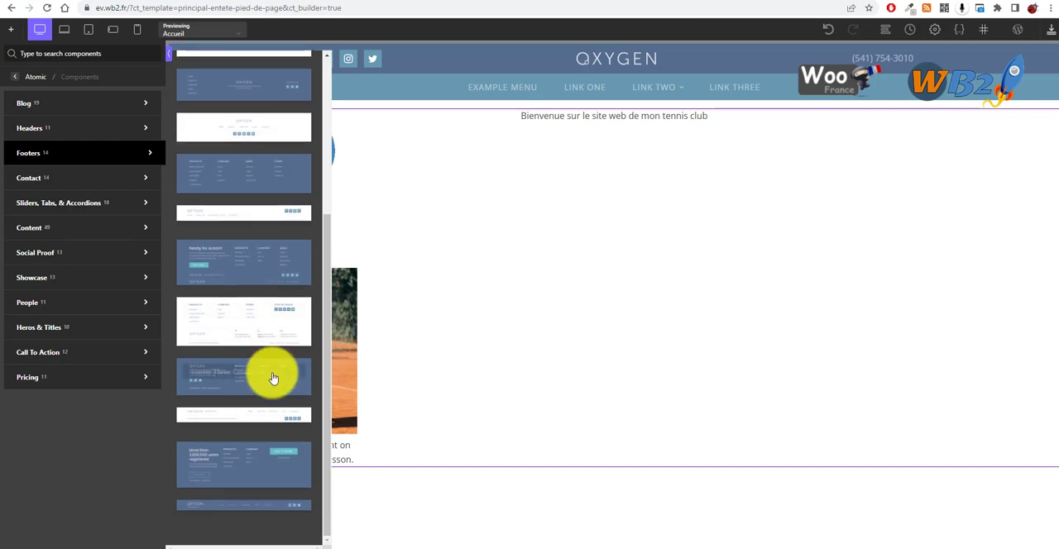
scroll(281, 207, up, 5)
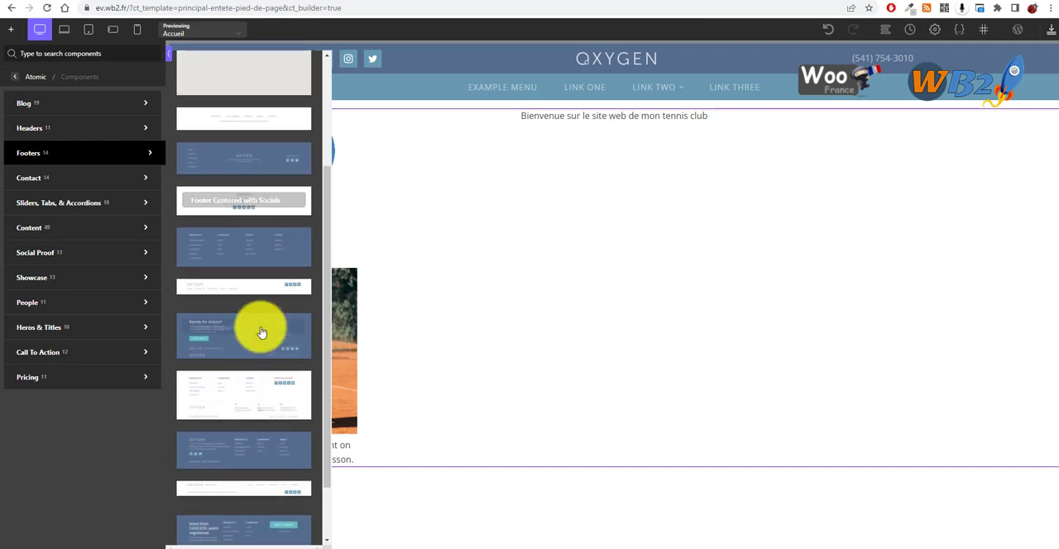
scroll(290, 364, down, 3)
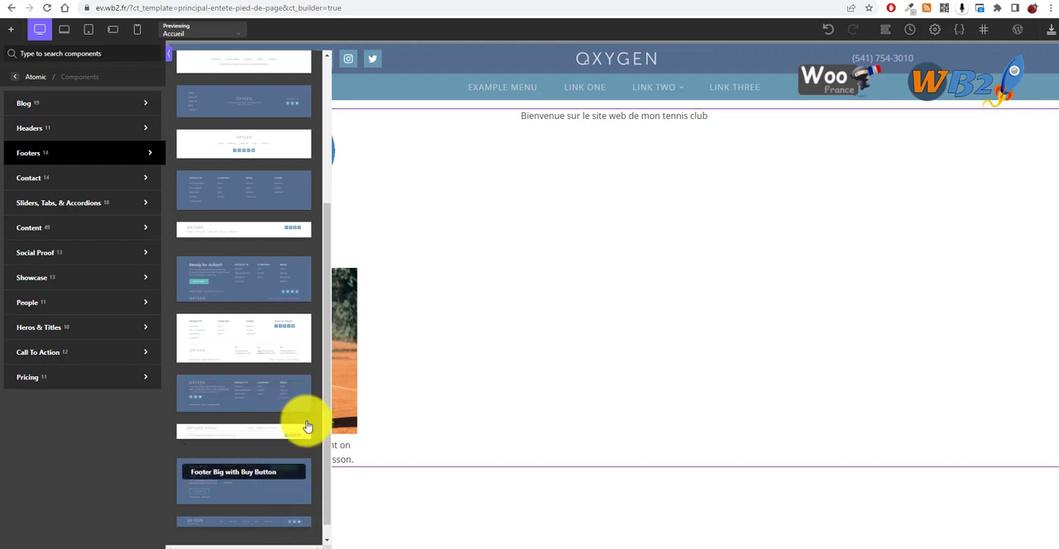
click(257, 282)
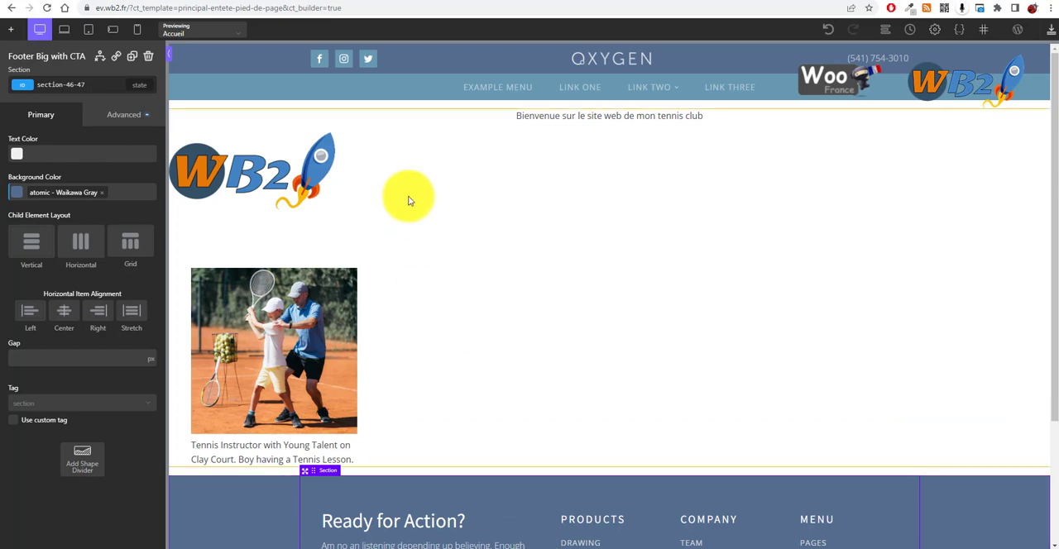
Step: Check the template's layout from header to footer and save the changes
scroll(490, 271, down, 2)
scroll(636, 434, up, 2)
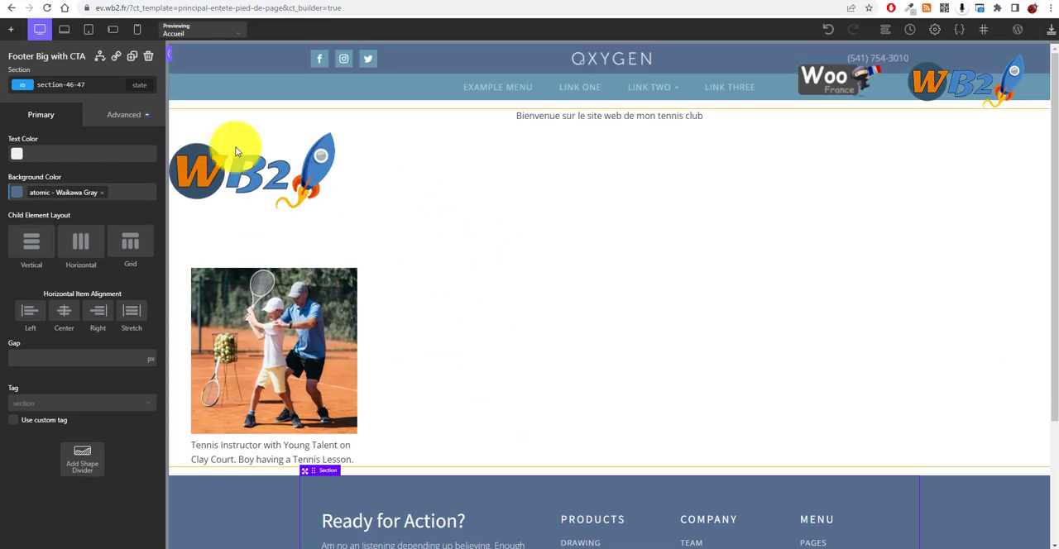
scroll(612, 283, down, 2)
scroll(513, 314, up, 2)
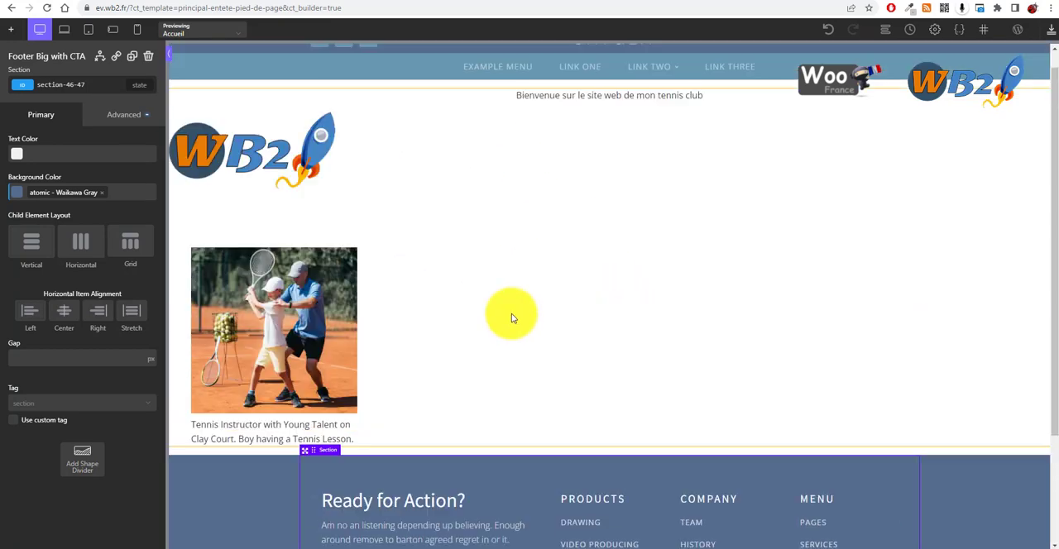
click(1048, 35)
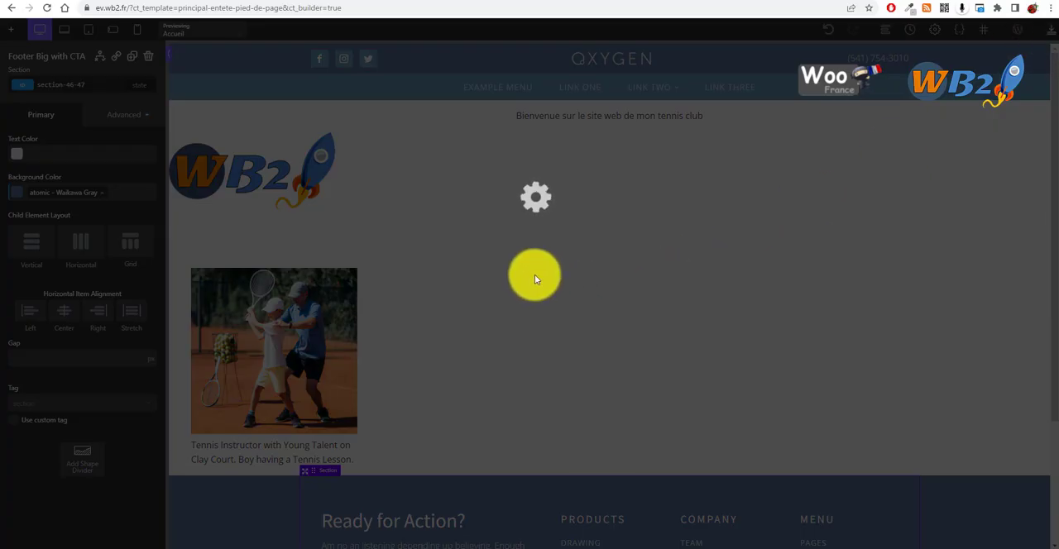
scroll(496, 347, down, 2)
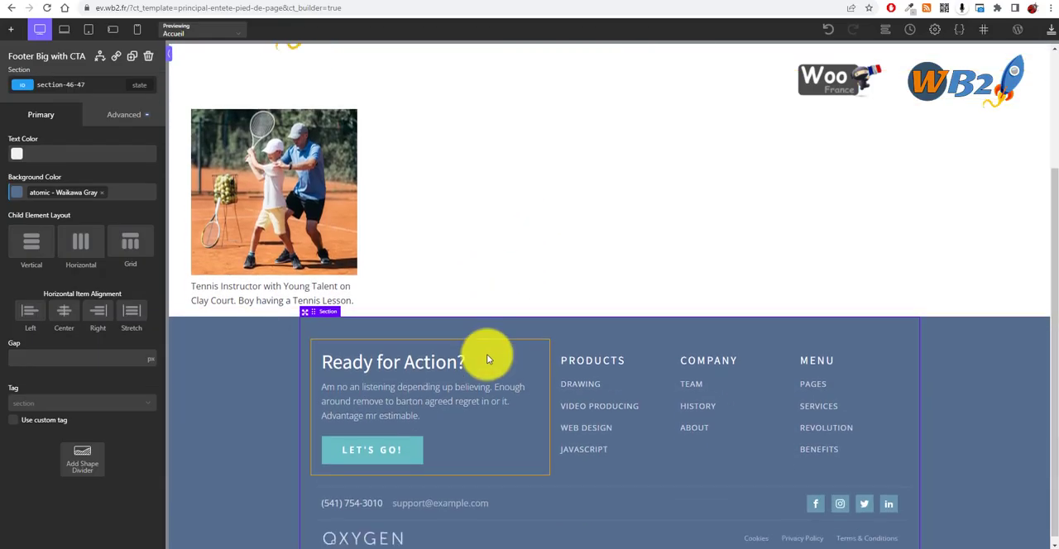
scroll(572, 413, up, 2)
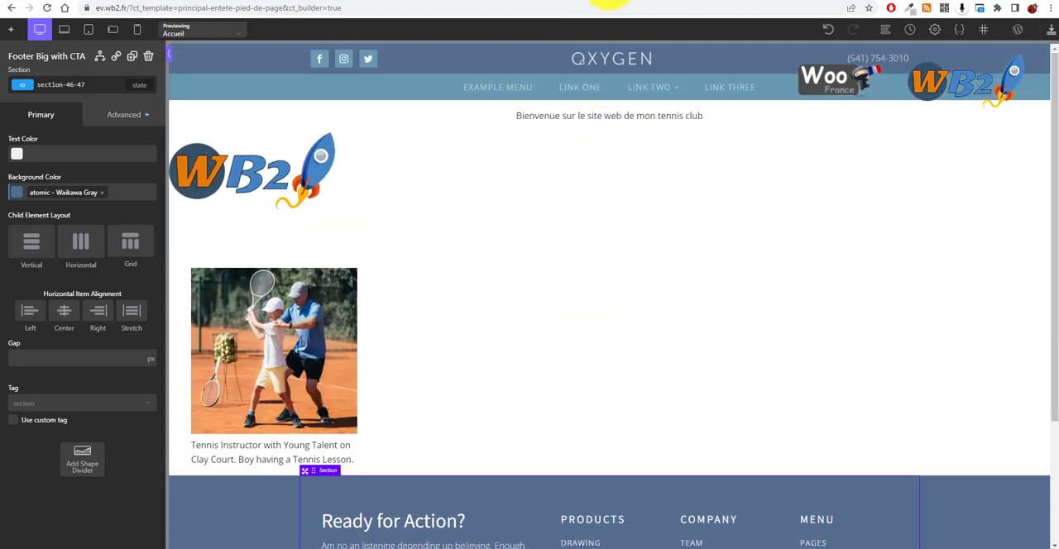
Step: Switch to the site's live homepage and examine the header, page content and footer there
click(609, 3)
scroll(303, 307, down, 5)
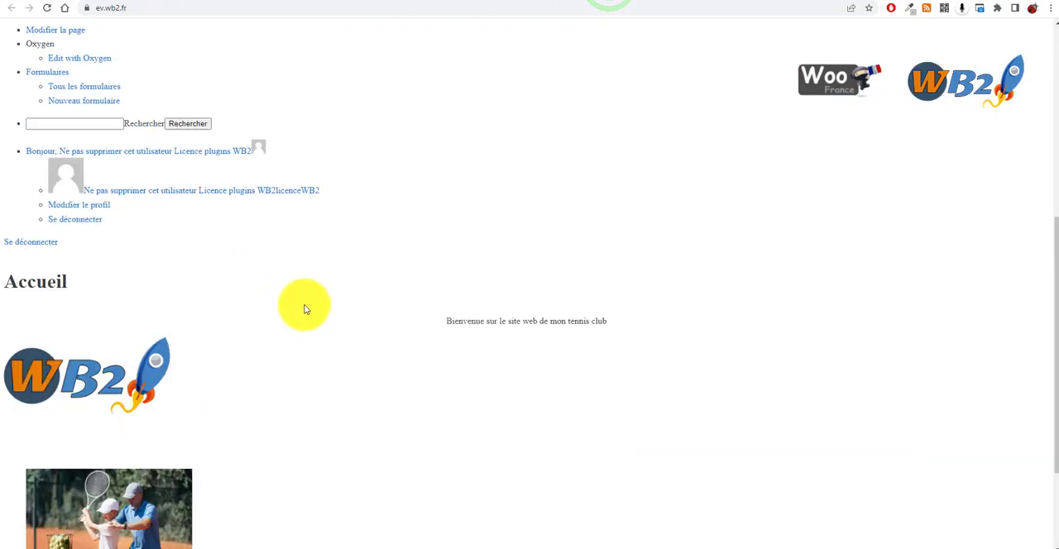
scroll(303, 209, up, 5)
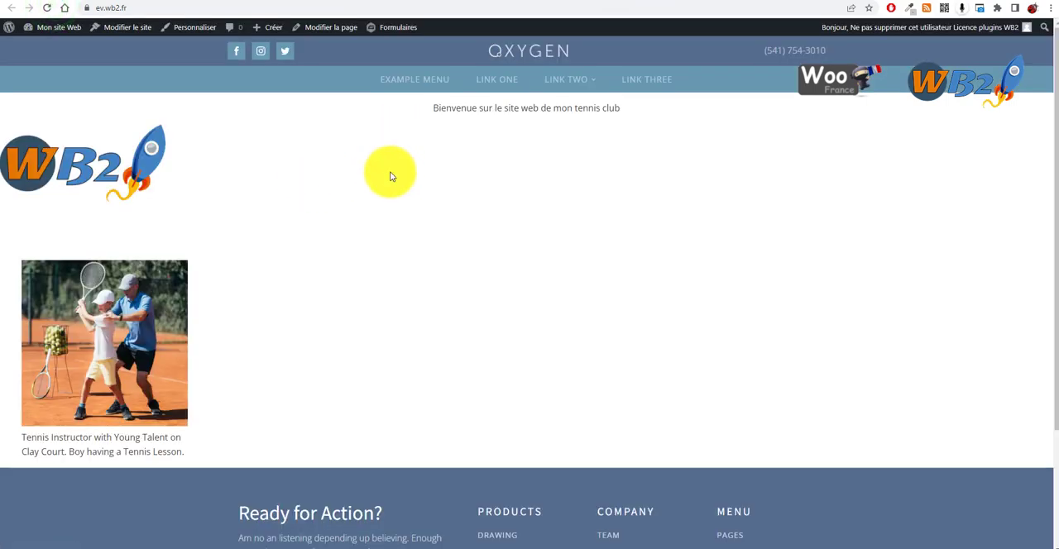
scroll(446, 348, down, 3)
scroll(487, 478, up, 3)
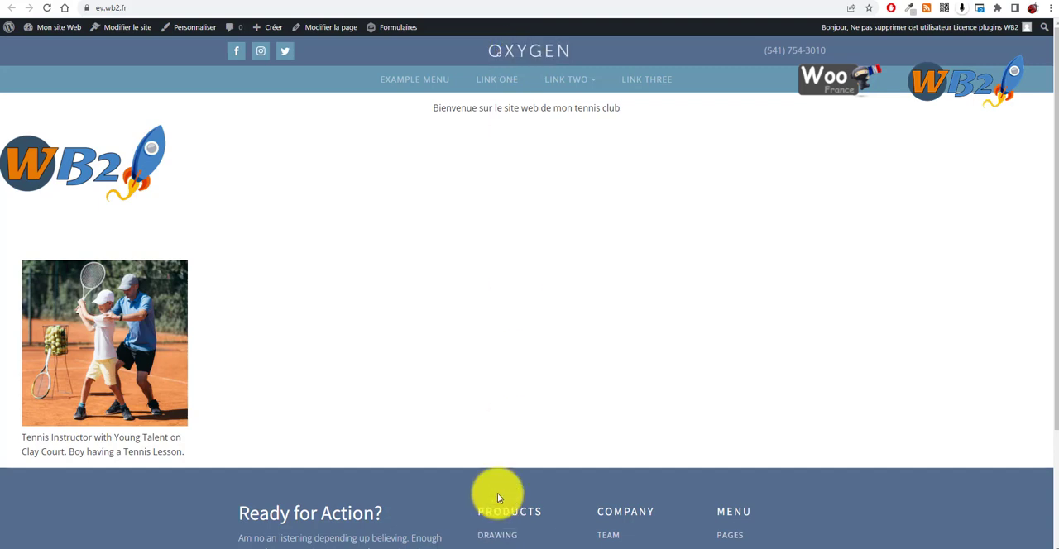
scroll(497, 493, down, 3)
scroll(686, 288, up, 3)
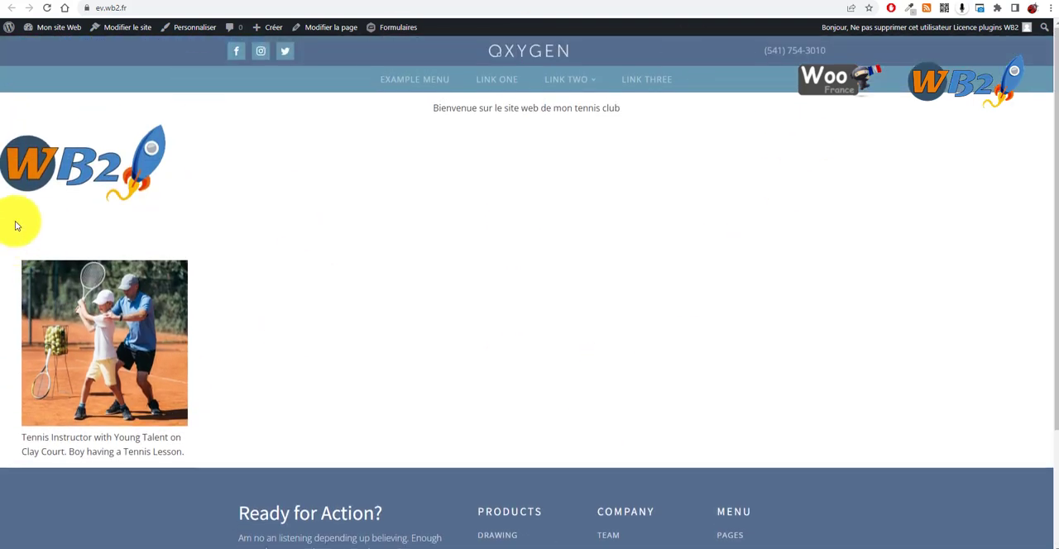
scroll(518, 273, down, 3)
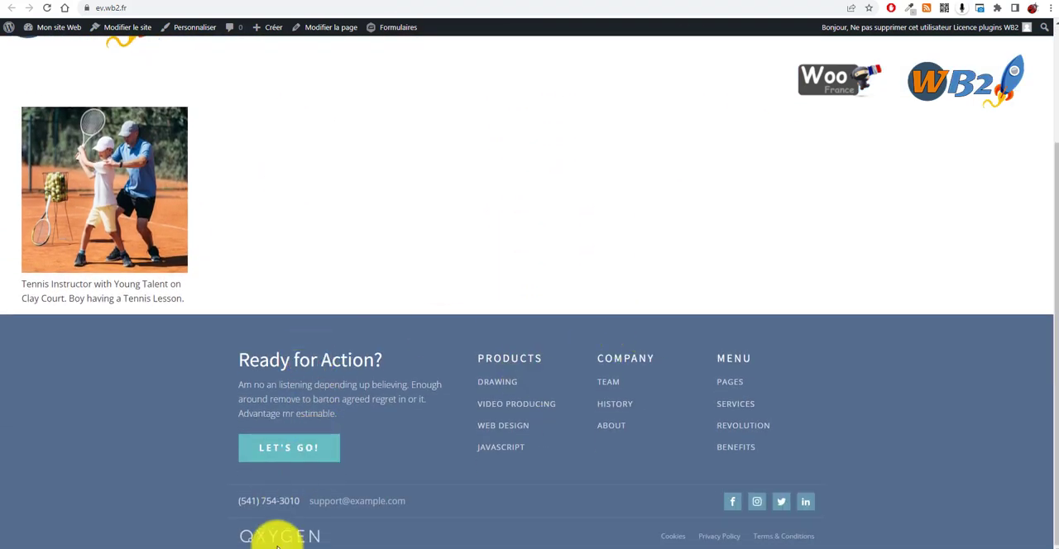
scroll(475, 50, up, 2)
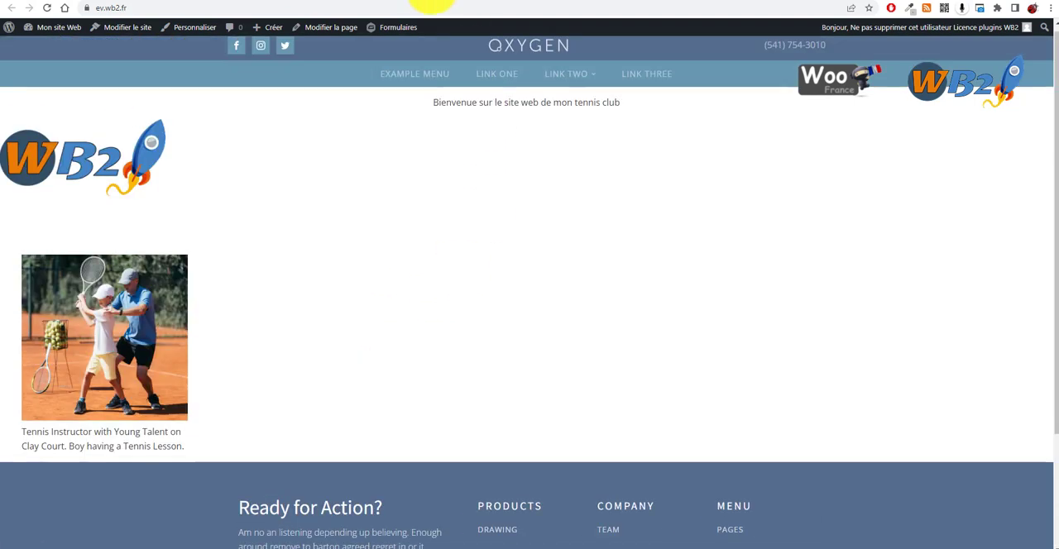
Step: Return to the template builder and inspect the header rows and the footer's text, columns and logo image individually
click(426, 1)
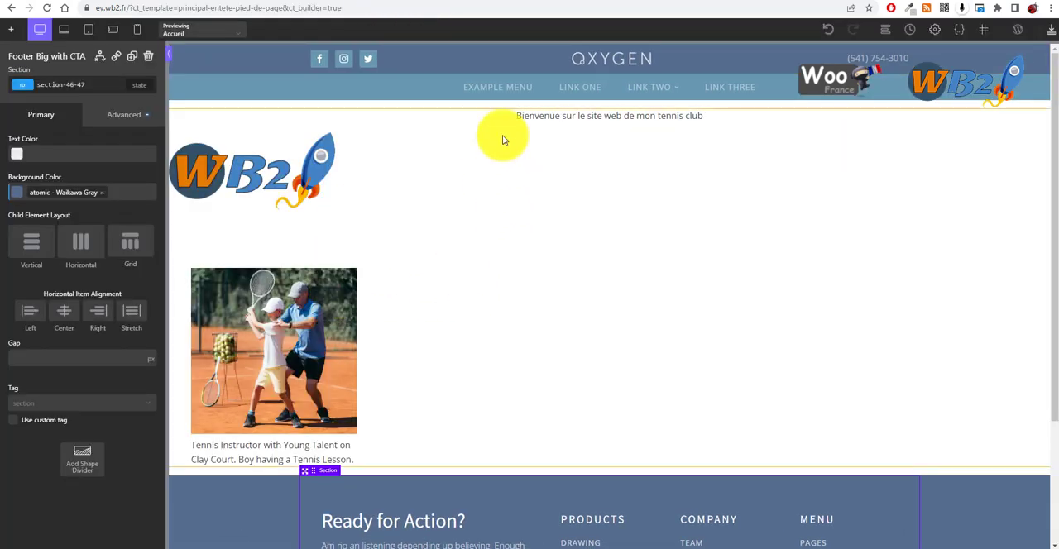
click(453, 59)
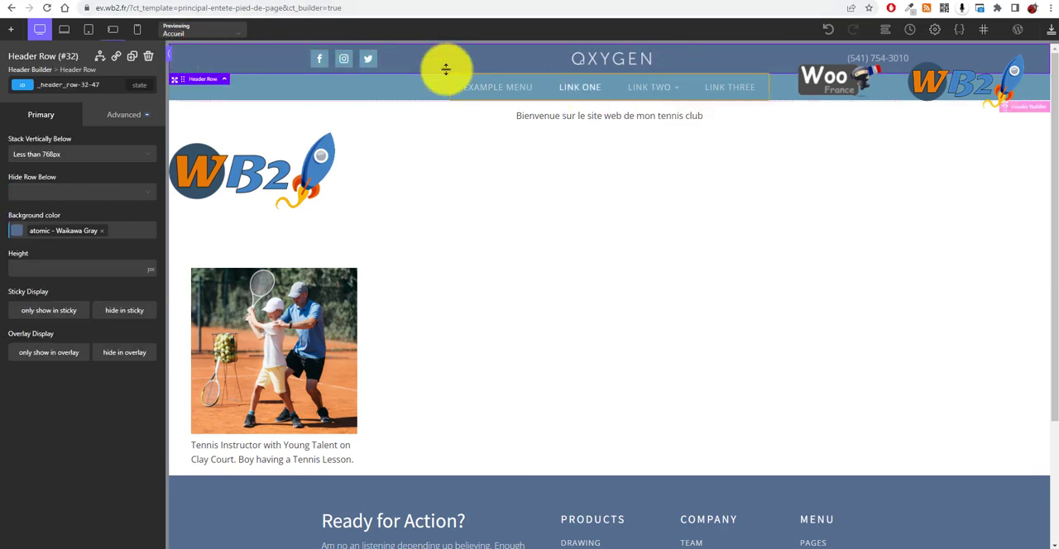
click(350, 88)
scroll(572, 506, down, 2)
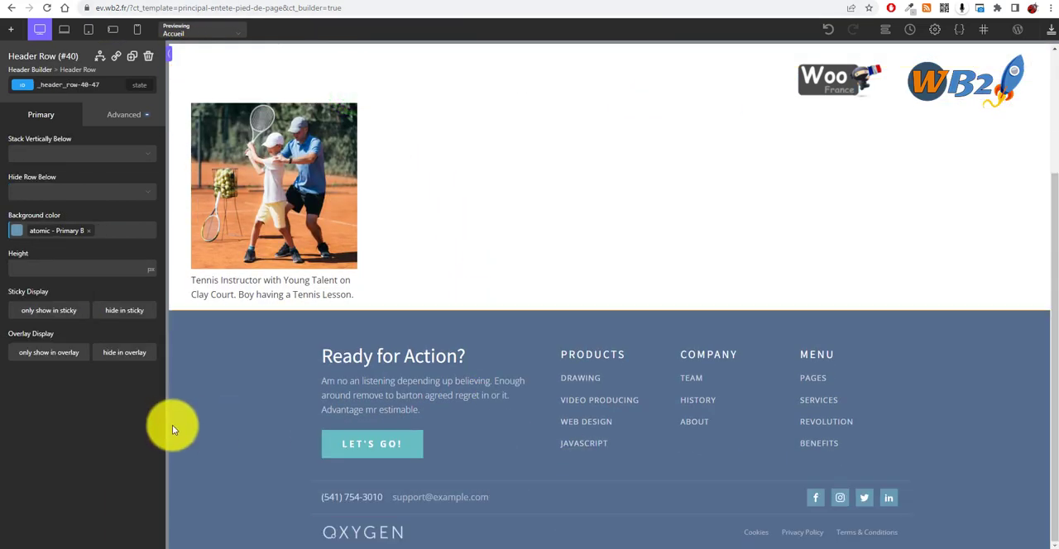
click(248, 433)
click(447, 390)
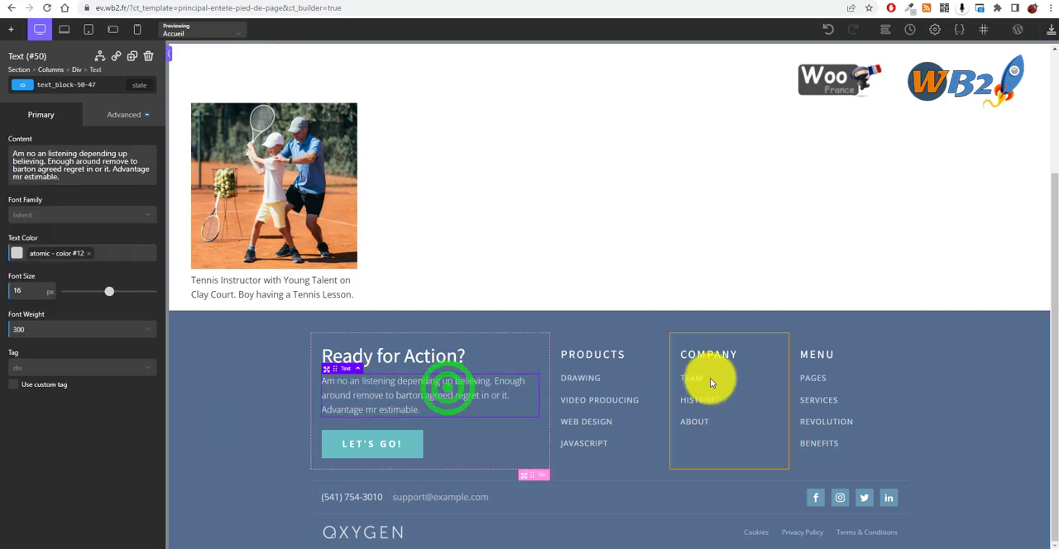
click(596, 393)
click(831, 394)
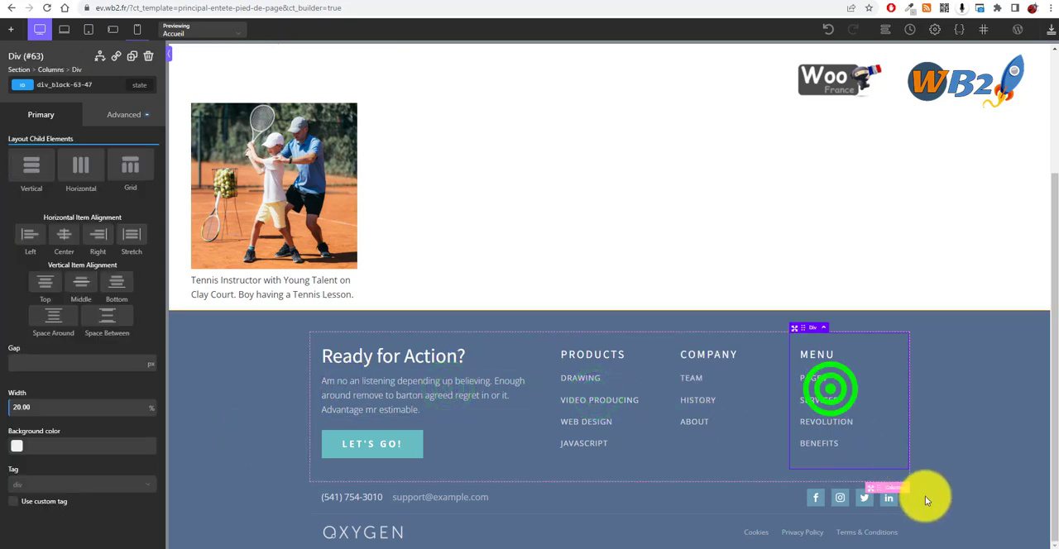
click(344, 531)
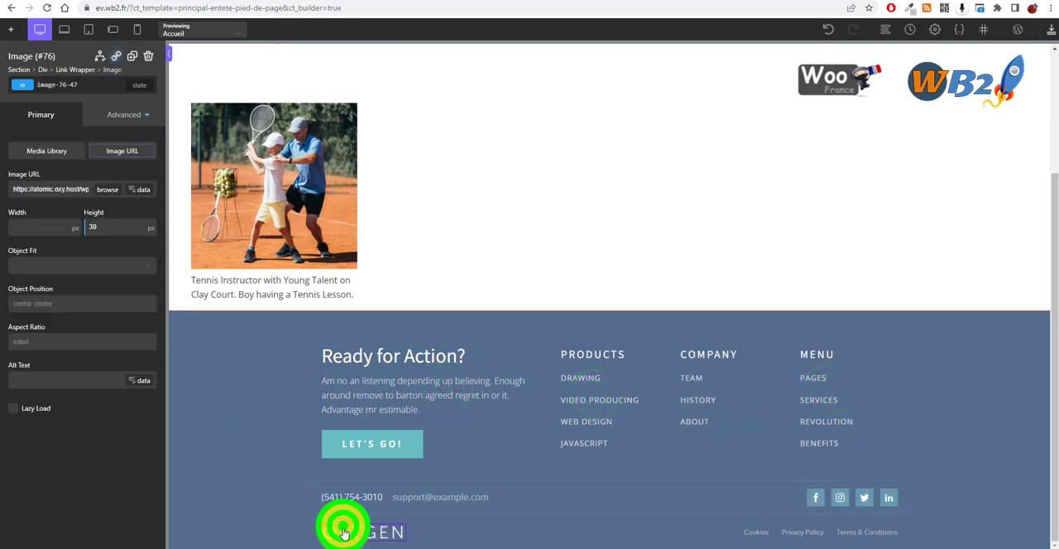
Step: Set the upper header row's background colour to bright blue #4c93ff and save the template
scroll(714, 267, up, 3)
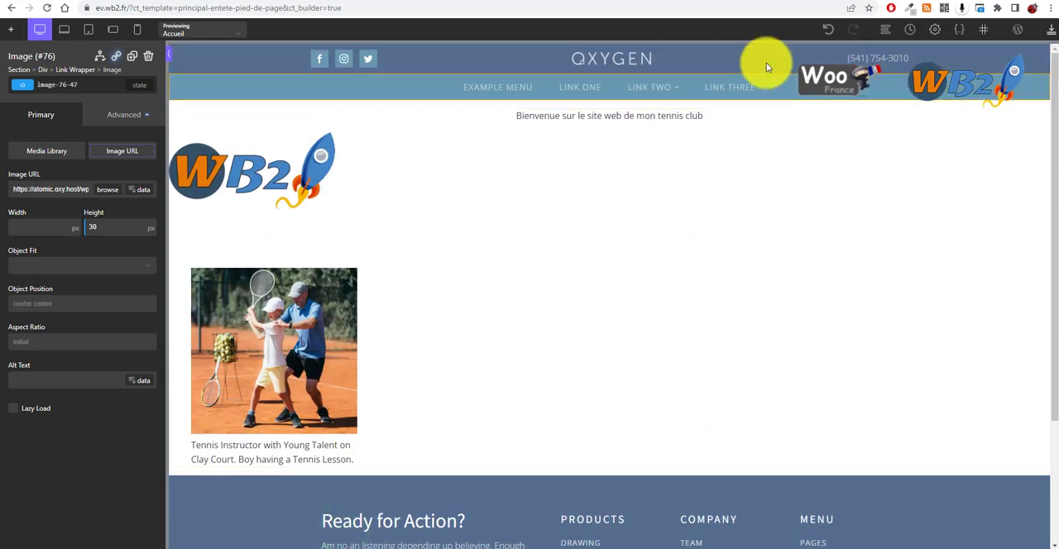
click(739, 59)
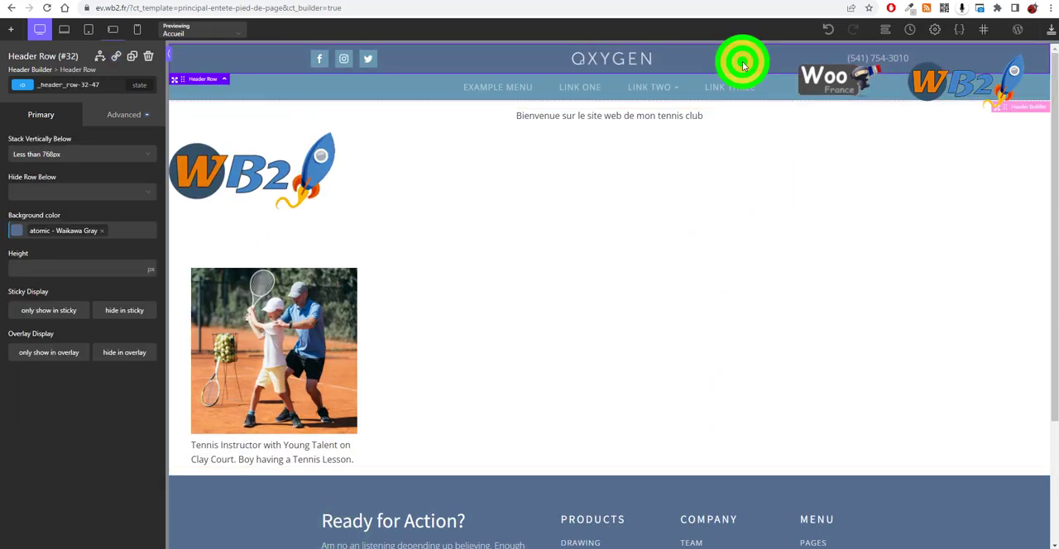
click(15, 229)
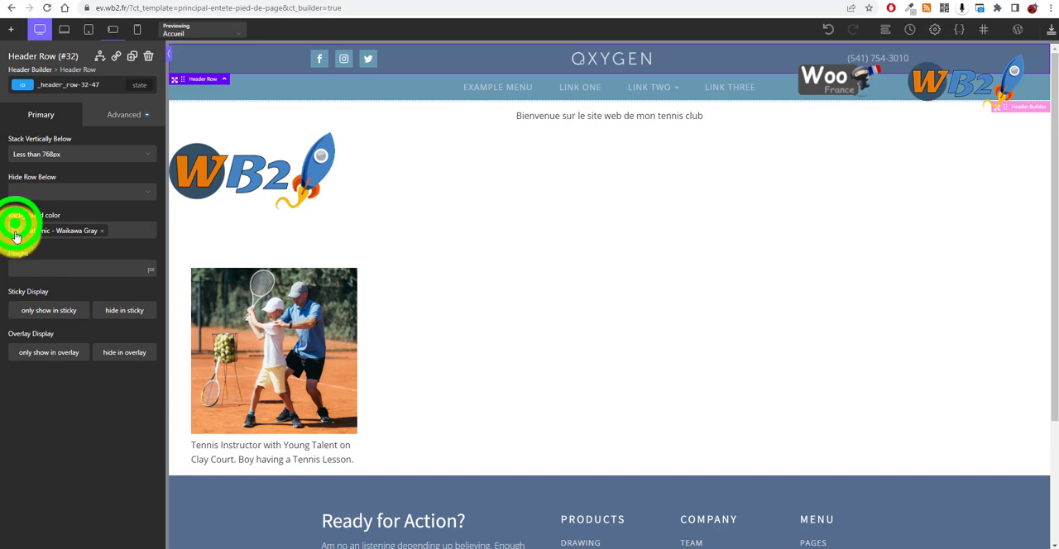
mouse_move(48, 280)
mouse_down()
mouse_move(83, 253)
mouse_move(71, 255)
mouse_move(73, 243)
mouse_move(87, 246)
mouse_move(68, 243)
mouse_up()
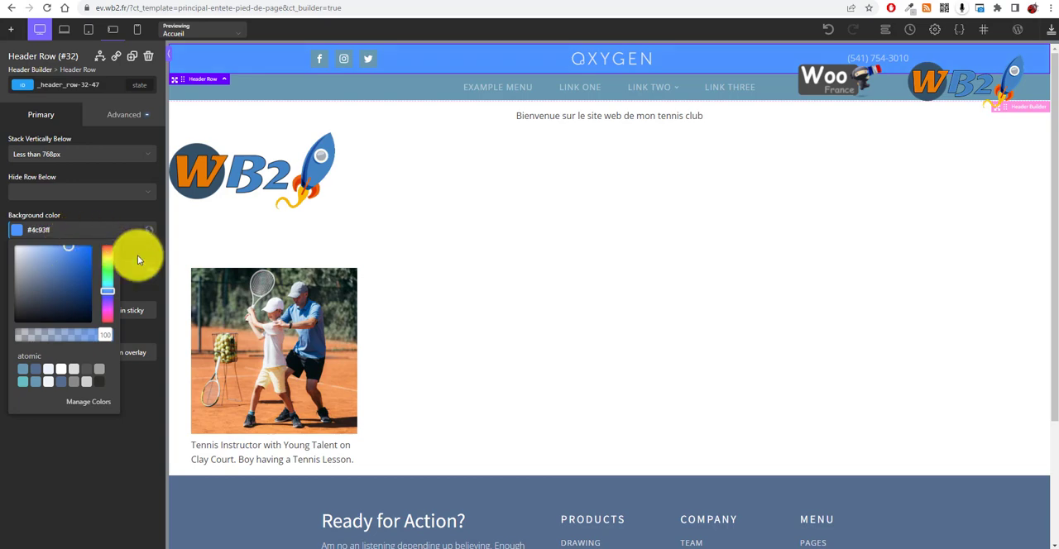
click(149, 465)
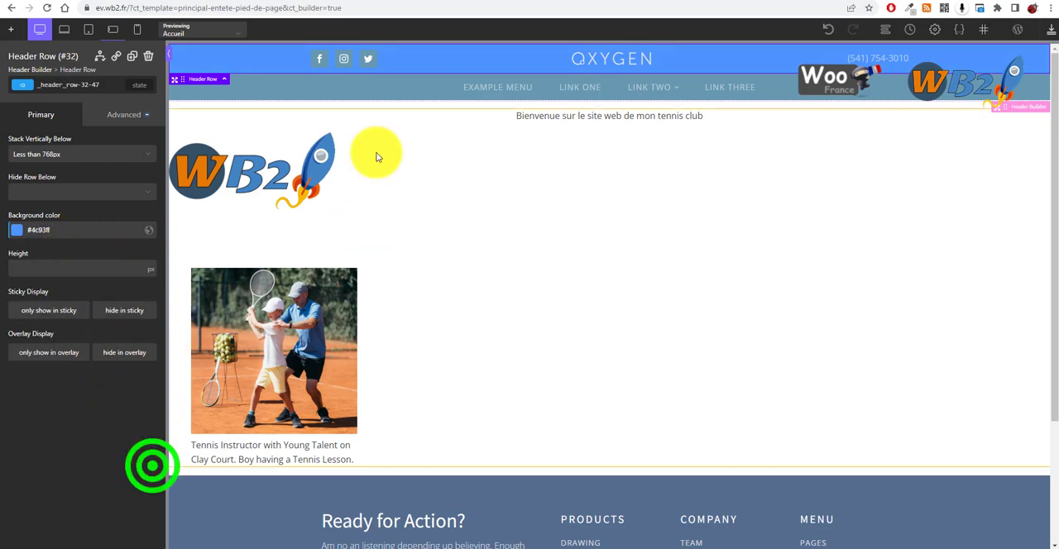
click(1051, 31)
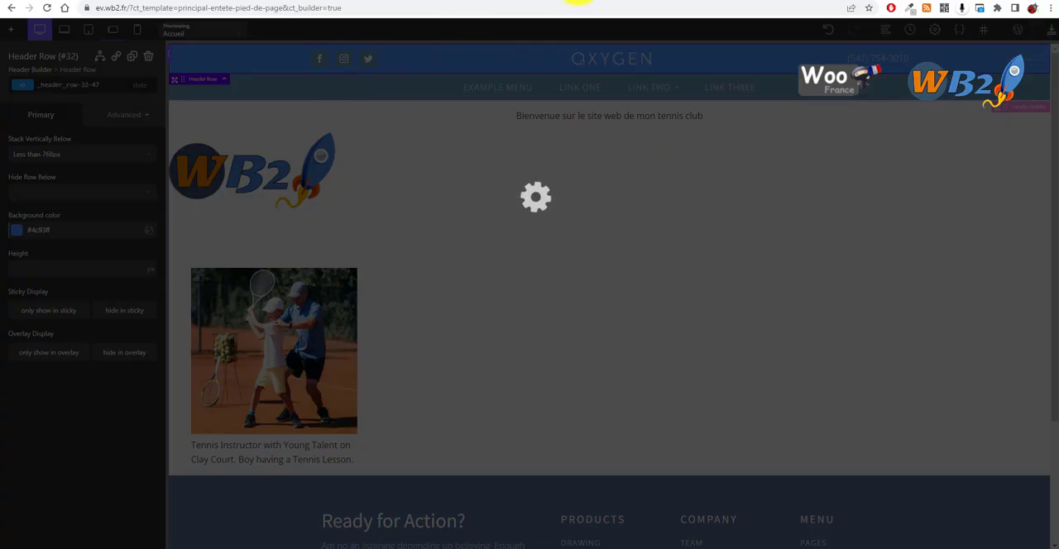
Step: Reload the live homepage and check the recoloured header row and the footer
click(577, 0)
click(47, 7)
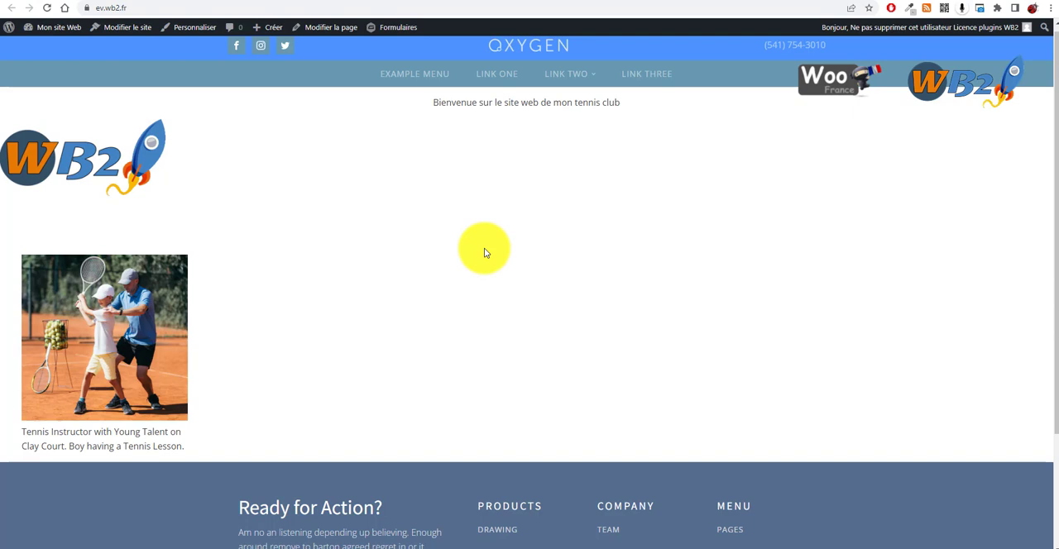
scroll(463, 331, down, 3)
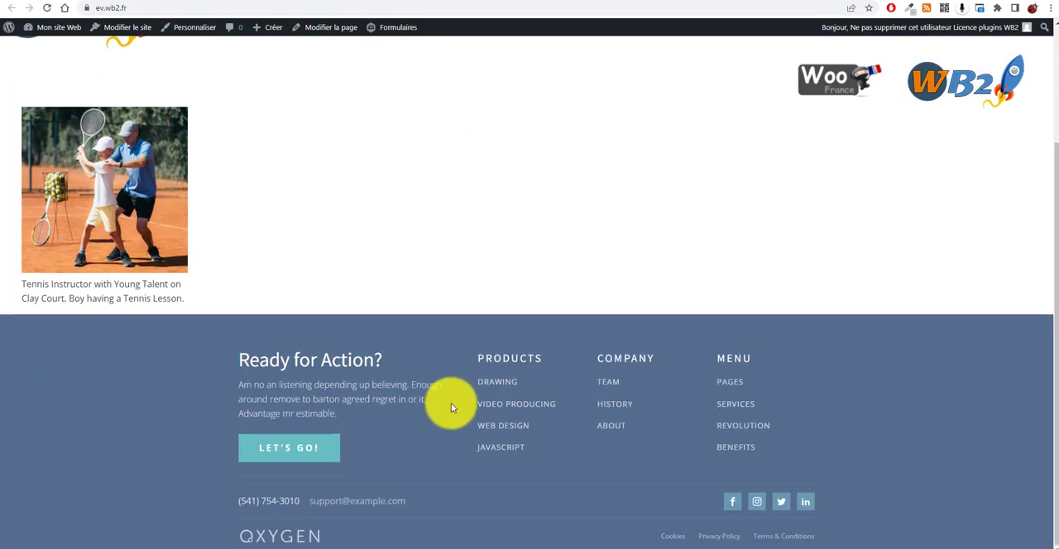
Step: Examine the live homepage again from the header rows and page content down to the footer
scroll(422, 355, up, 3)
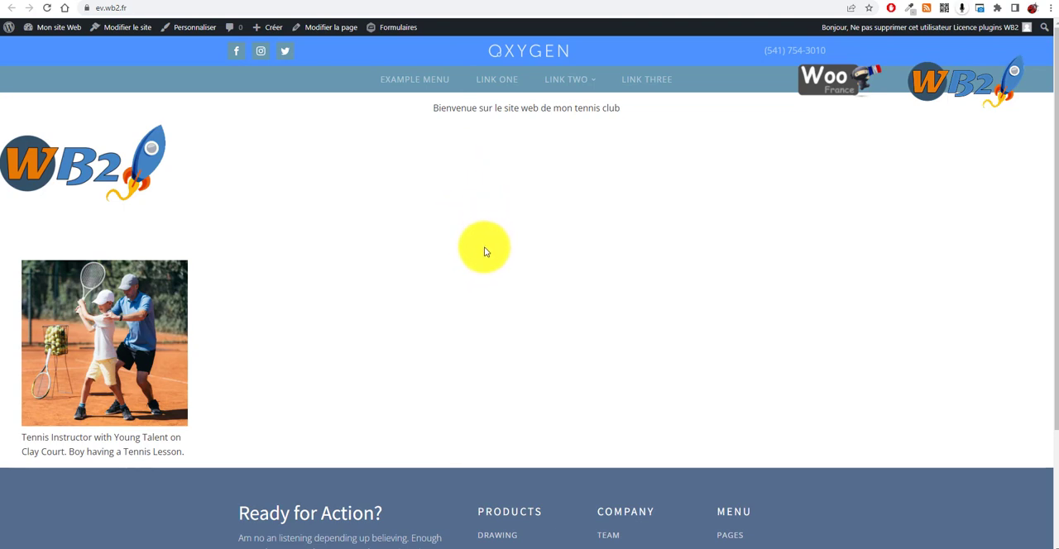
scroll(484, 263, down, 1)
scroll(482, 259, up, 1)
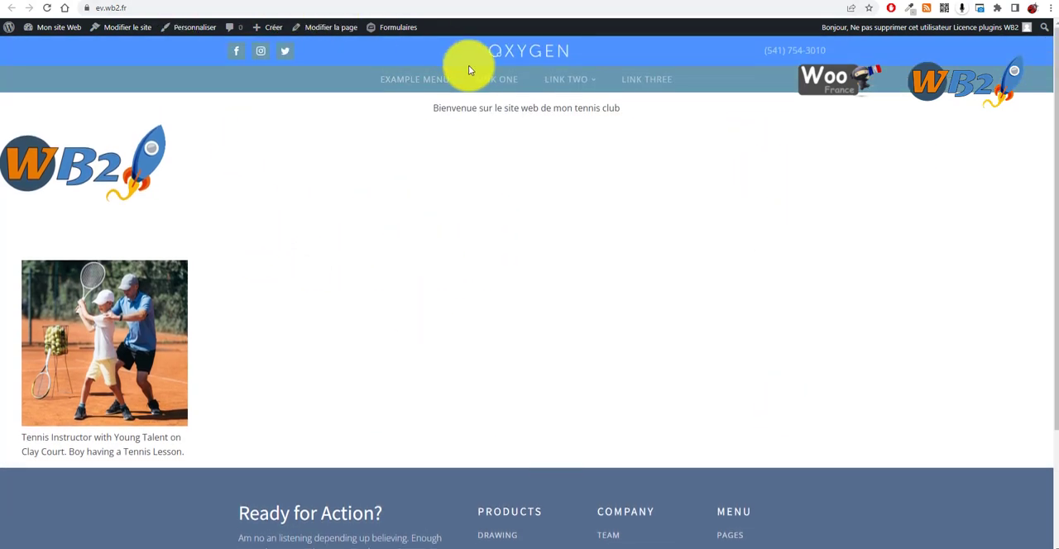
scroll(456, 359, down, 2)
scroll(433, 350, up, 2)
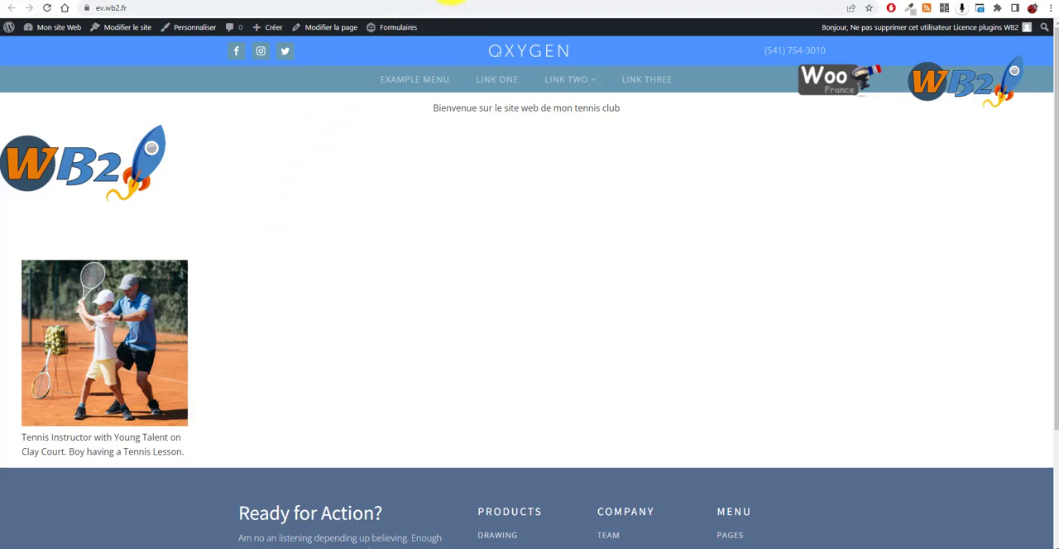
Step: Switch to the WordPress admin and open the list of Oxygen templates
click(461, 2)
click(342, 2)
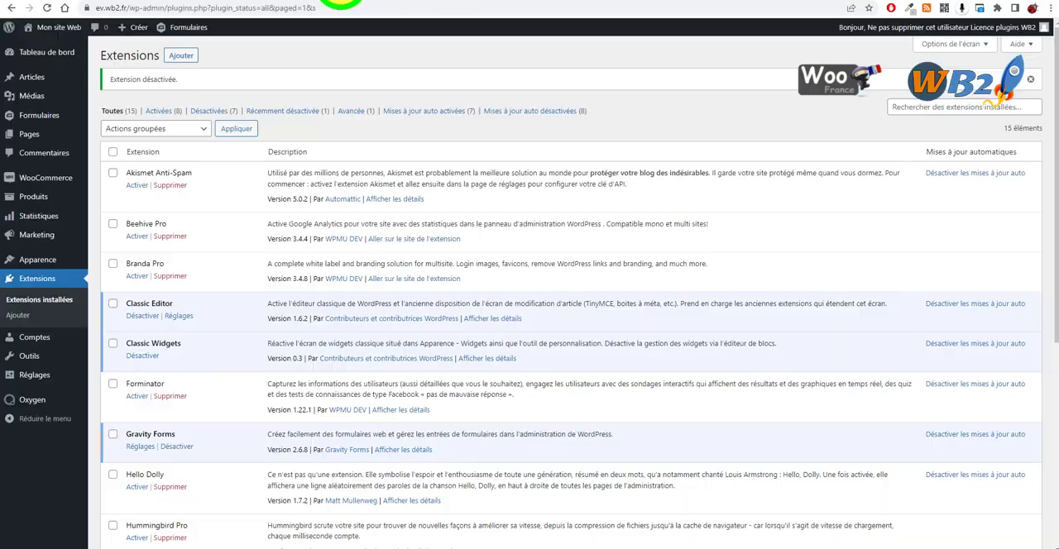
mouse_move(39, 405)
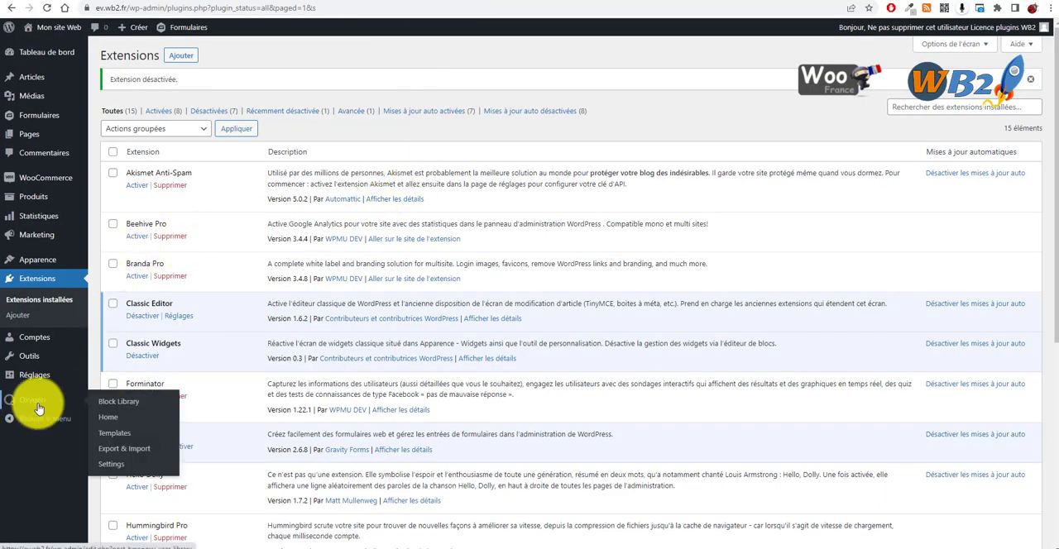
click(116, 433)
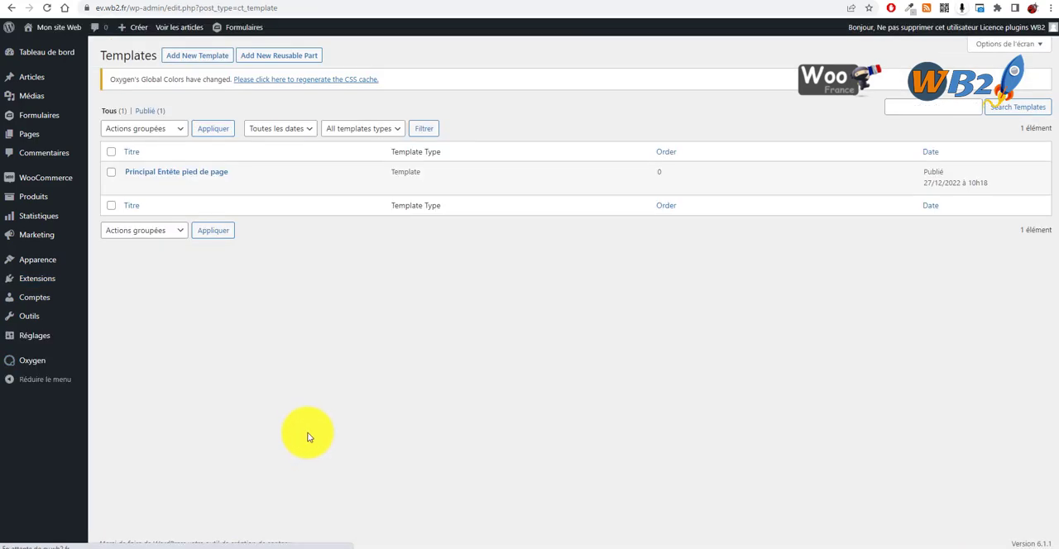
Step: Compare the main header and footer template in the builder with the live homepage, including page content and footer
click(366, 329)
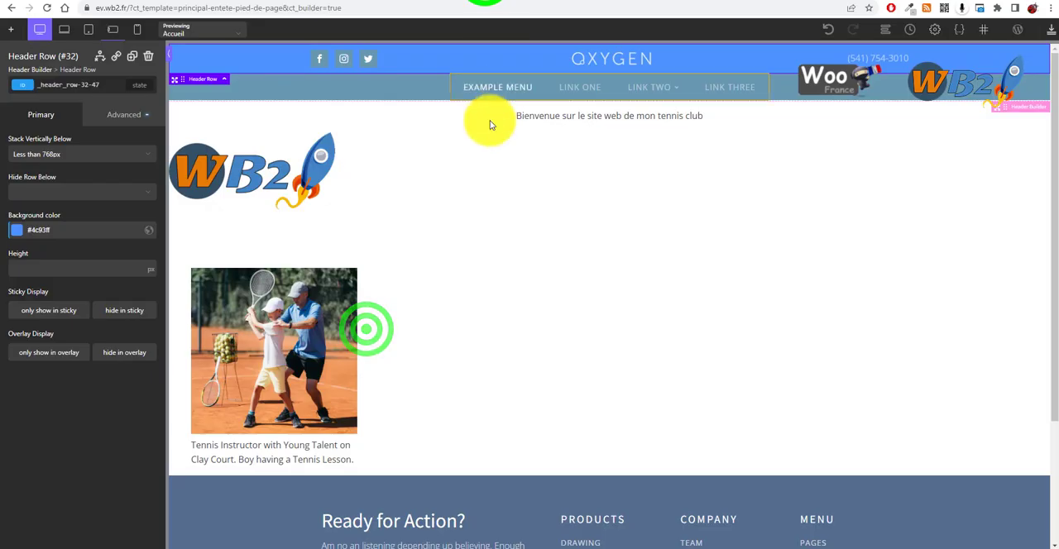
scroll(480, 496, down, 2)
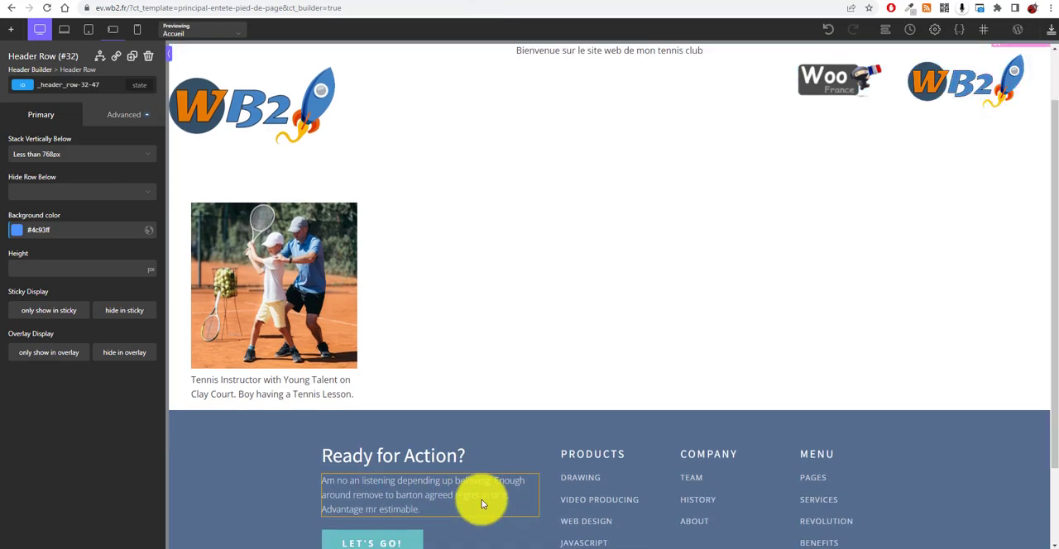
click(602, 2)
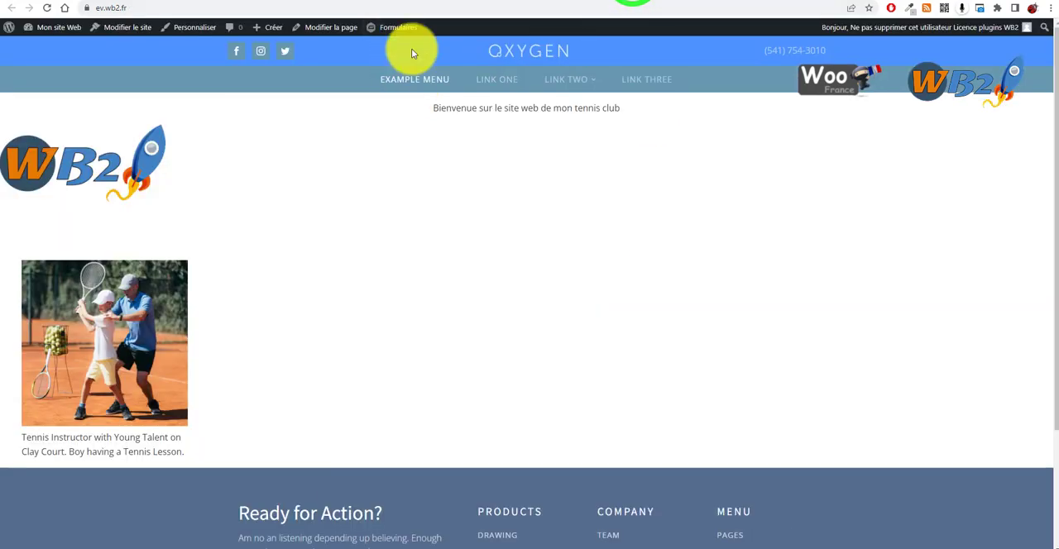
scroll(466, 428, down, 2)
scroll(592, 359, up, 2)
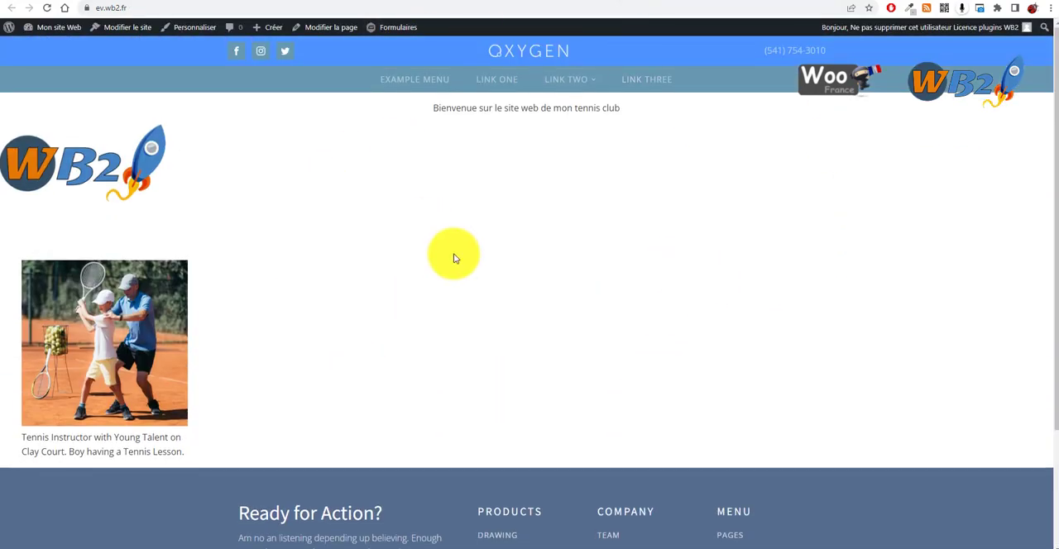
Step: Return to the builder and inspect the template's structure, collapsing Tight Header and Footer Big with CTA and selecting Inner Content
click(470, 5)
scroll(406, 50, up, 2)
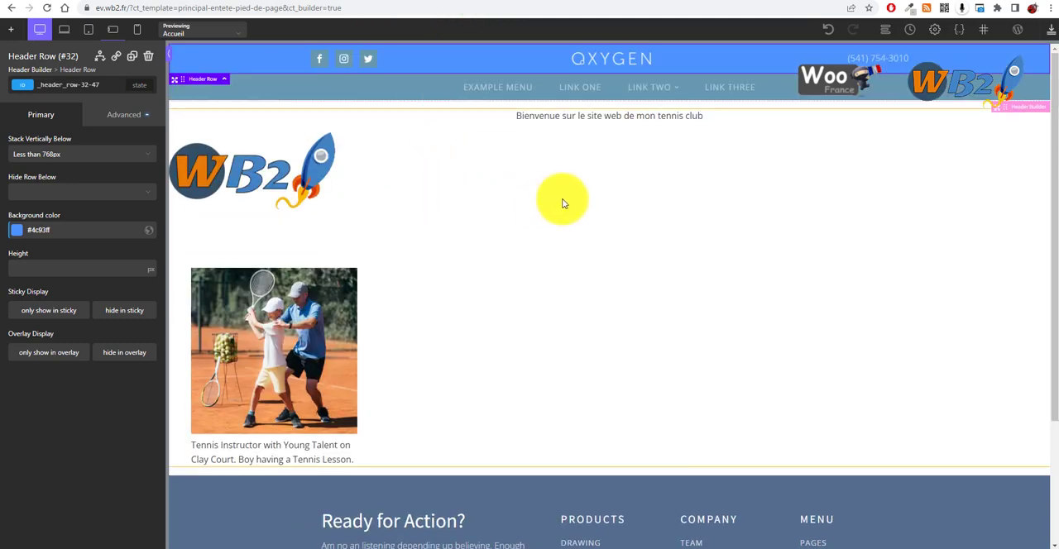
click(560, 197)
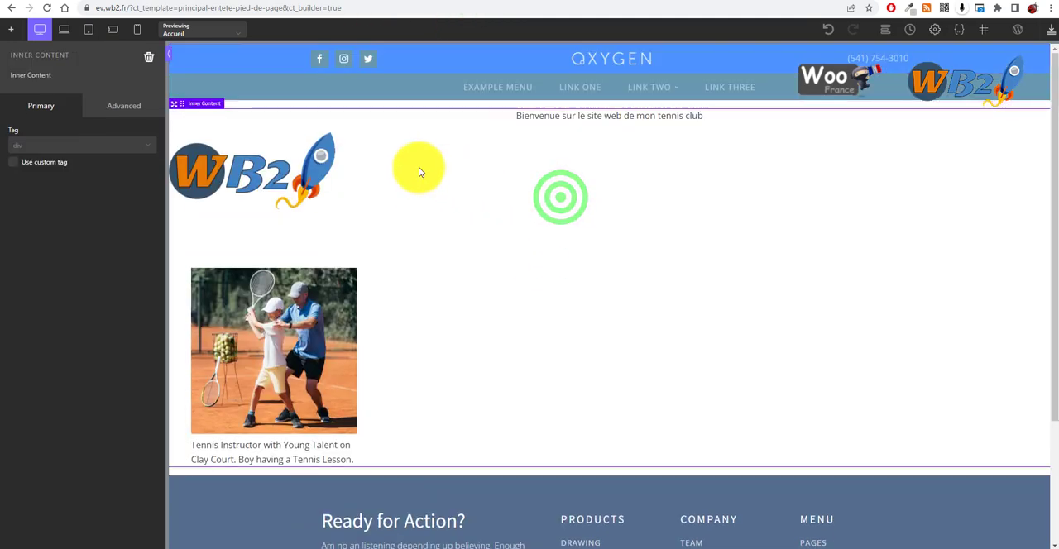
click(885, 29)
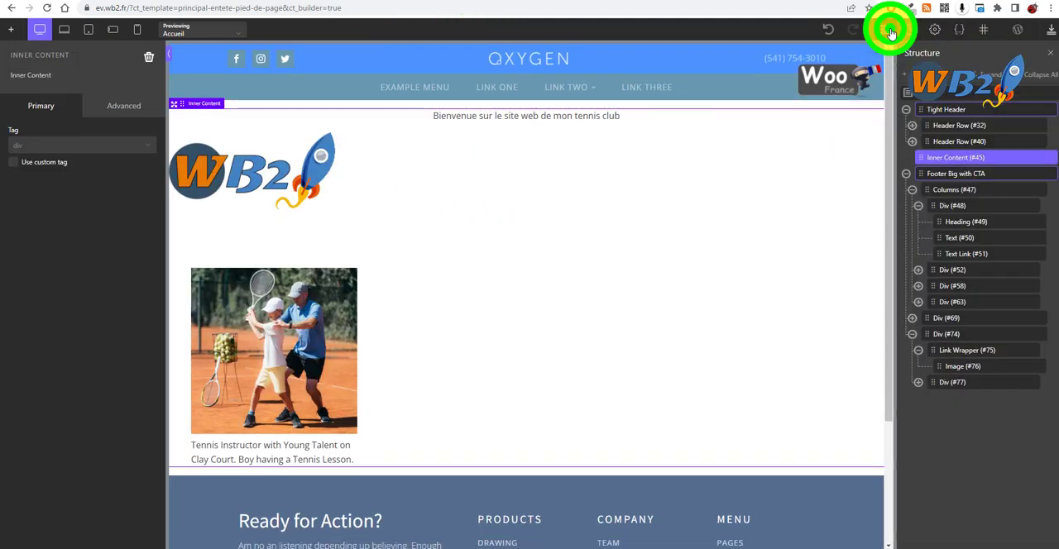
click(906, 172)
click(907, 110)
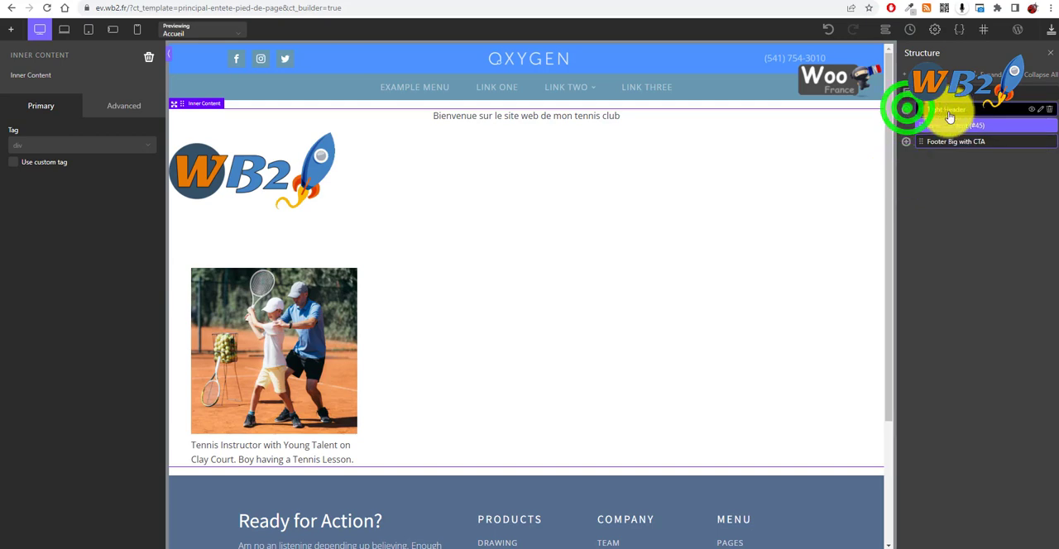
click(944, 132)
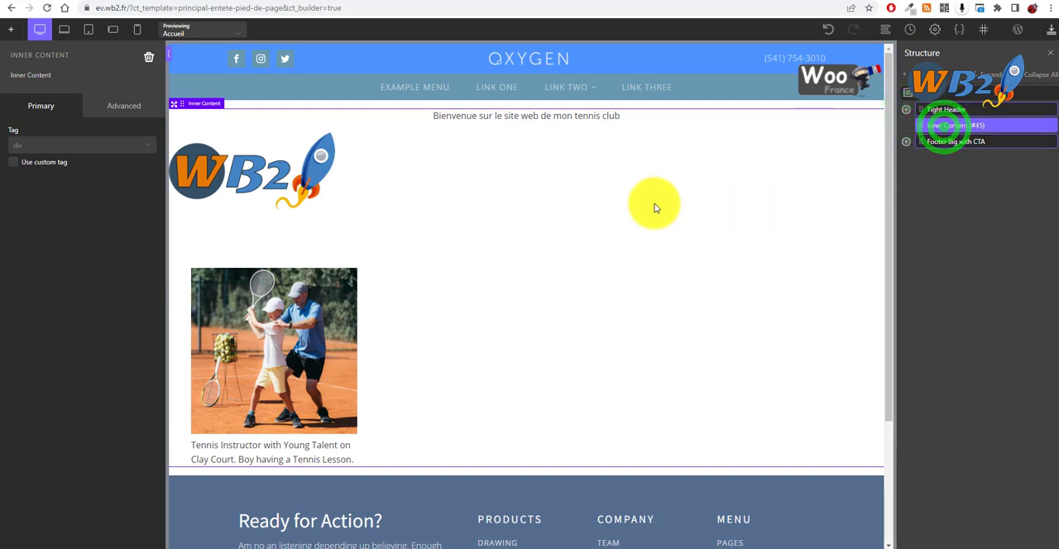